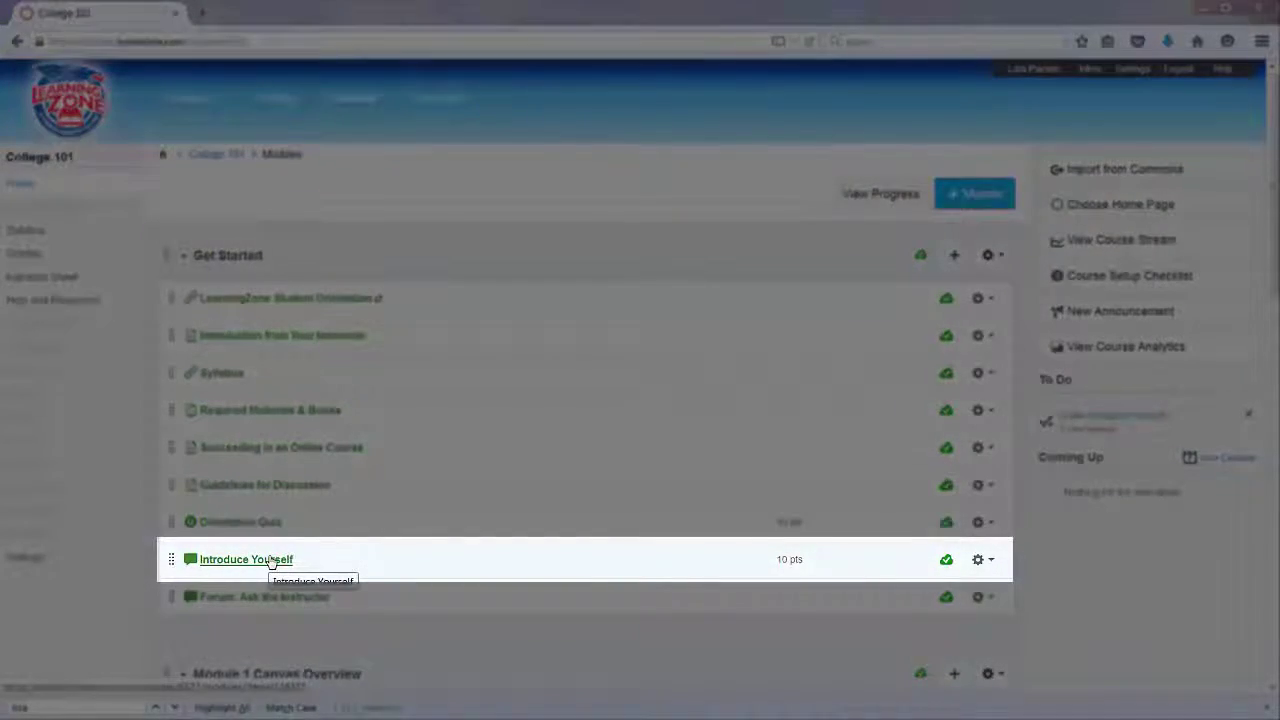
Open the Introduce Yourself discussion and read through the students' introductions and the replies under each post
click(272, 561)
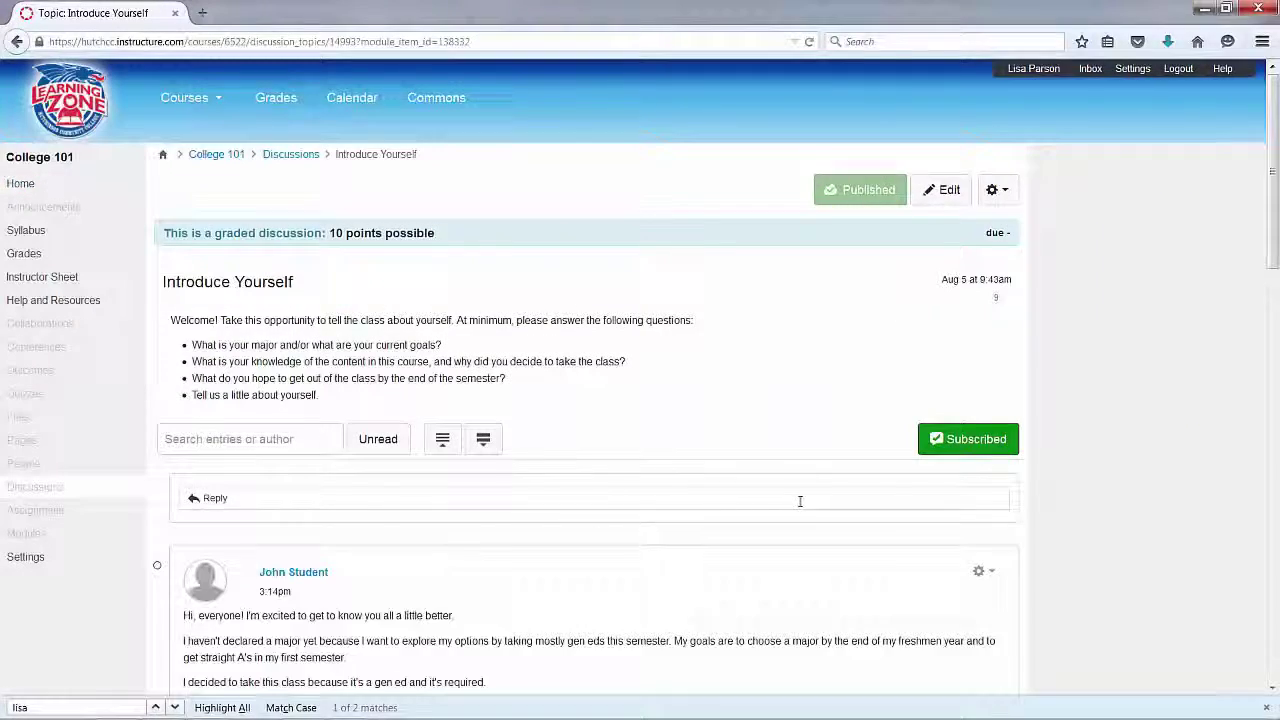
scroll(1043, 491, down, 2)
scroll(1157, 477, down, 3)
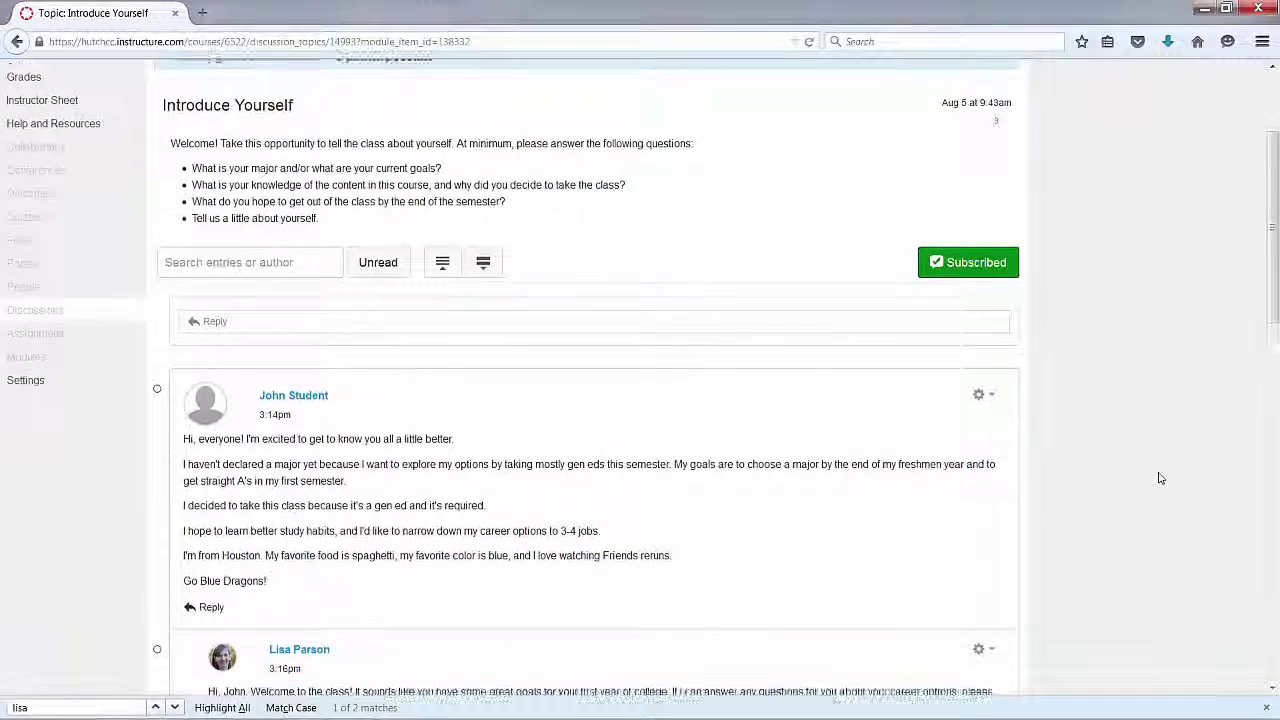
scroll(1160, 478, down, 8)
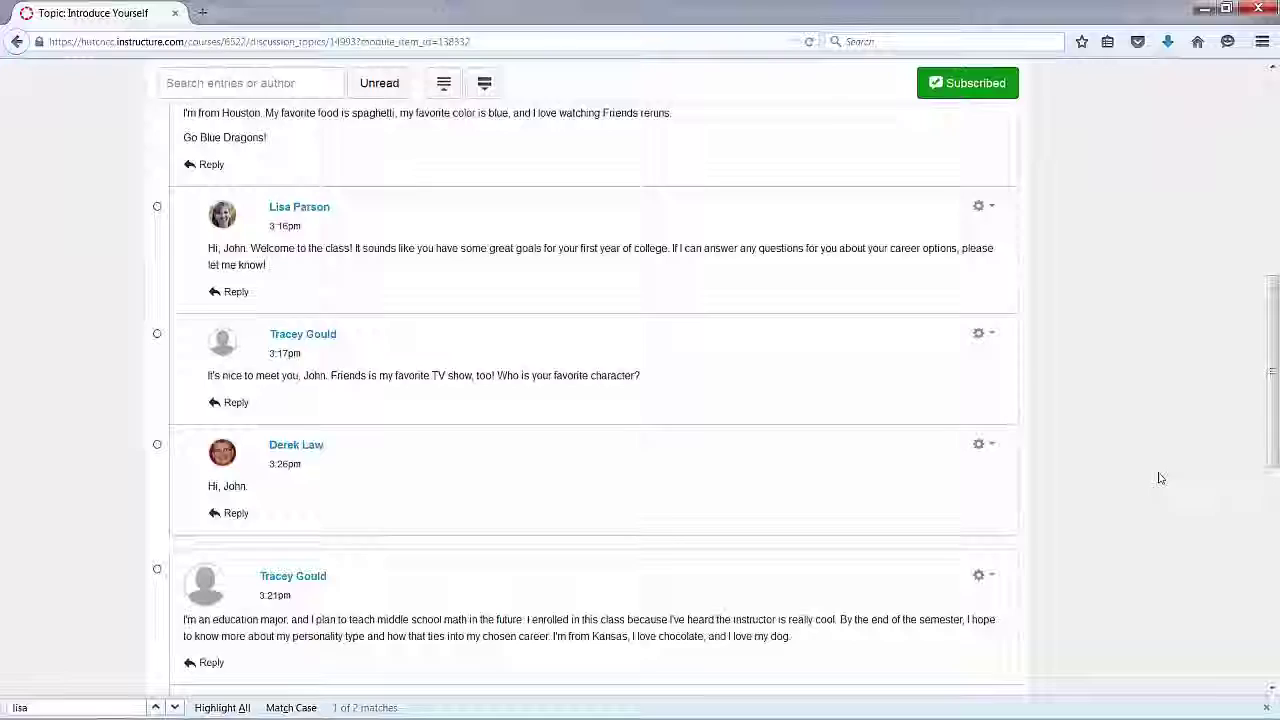
scroll(1160, 478, down, 9)
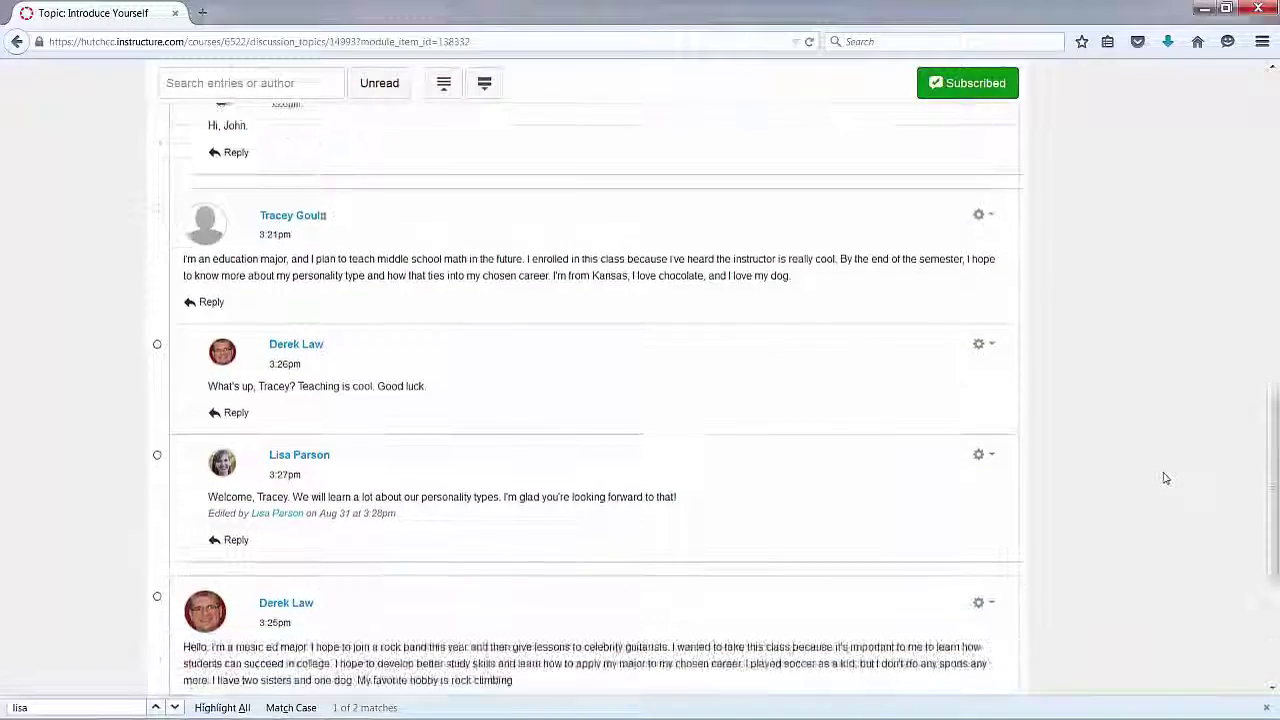
scroll(1265, 371, up, 12)
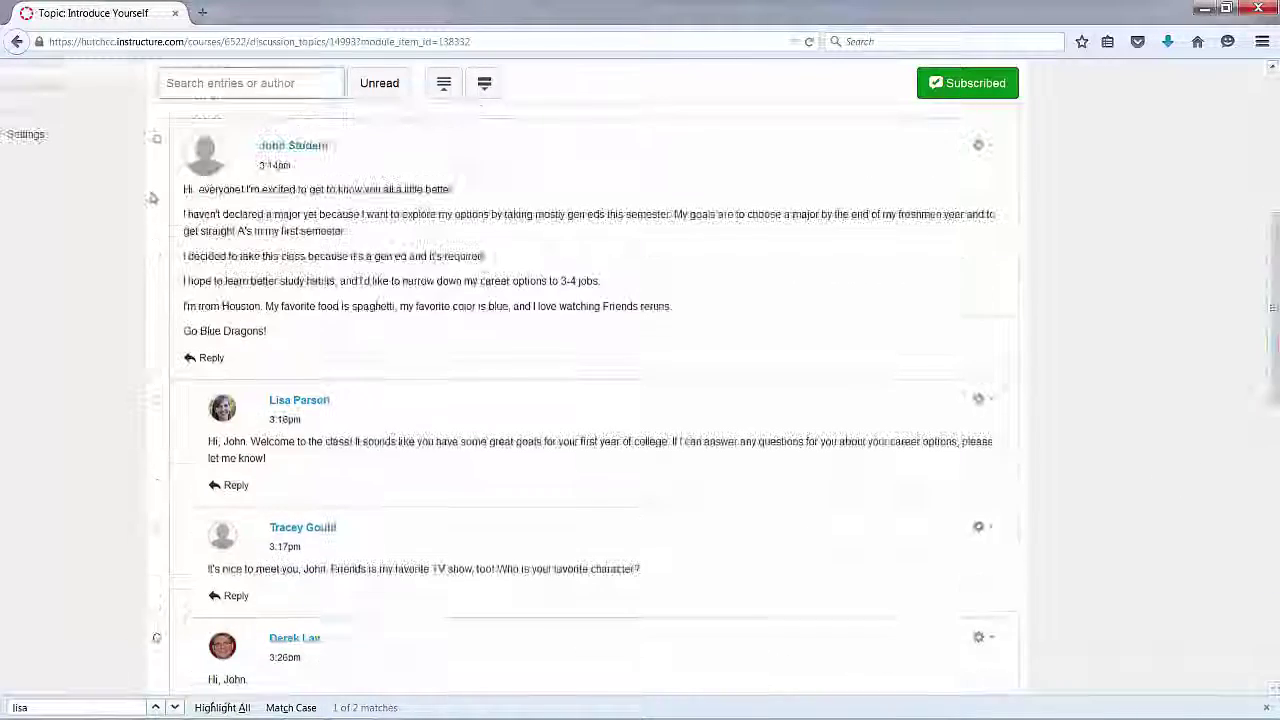
scroll(135, 200, down, 2)
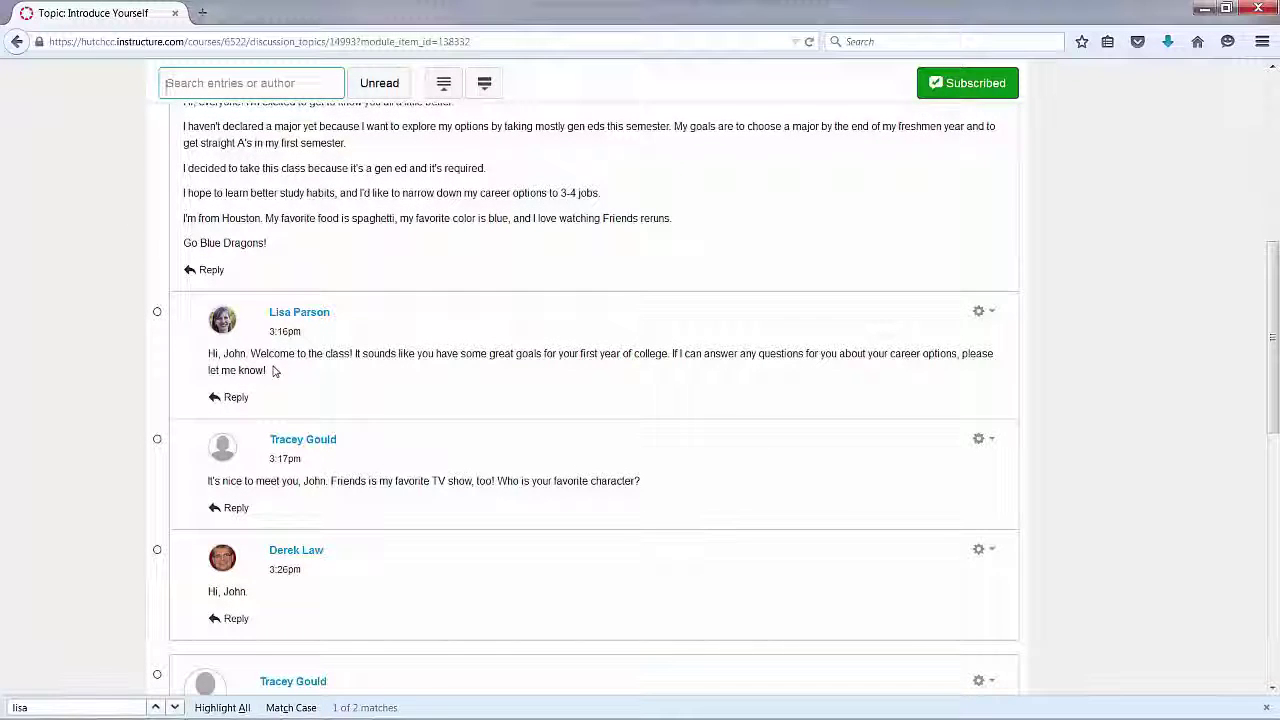
scroll(429, 329, up, 2)
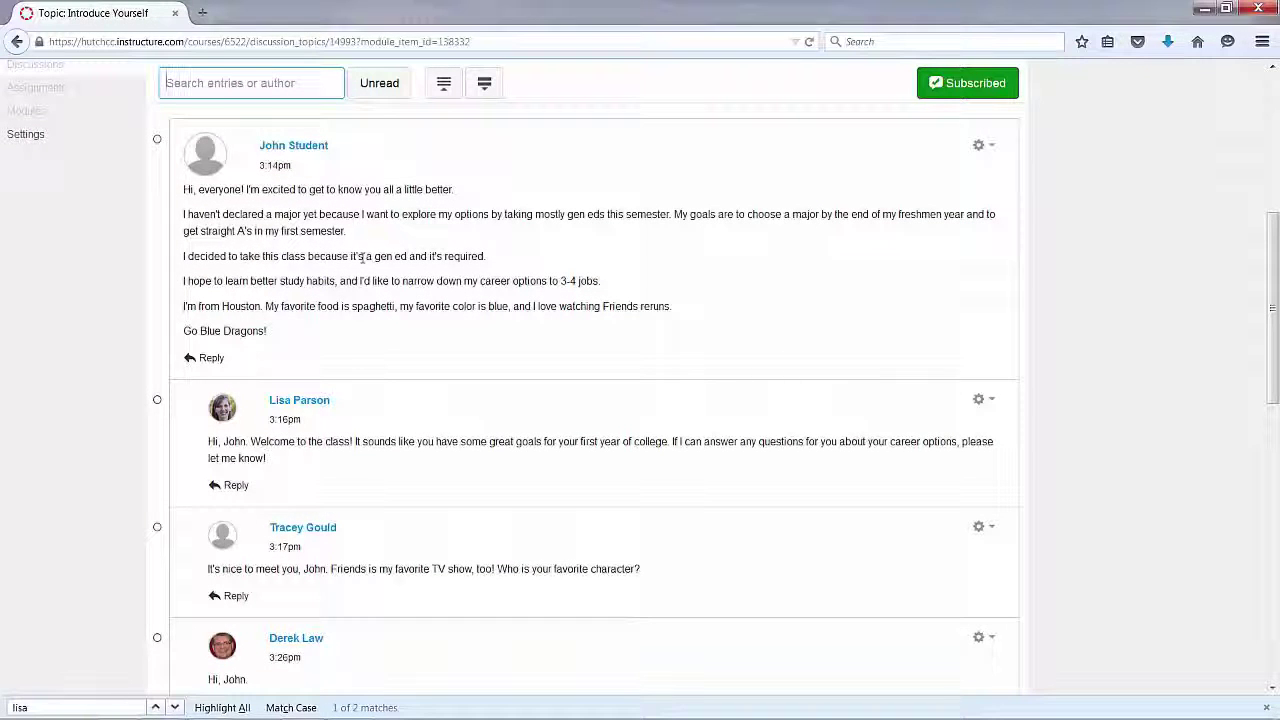
scroll(361, 257, down, 4)
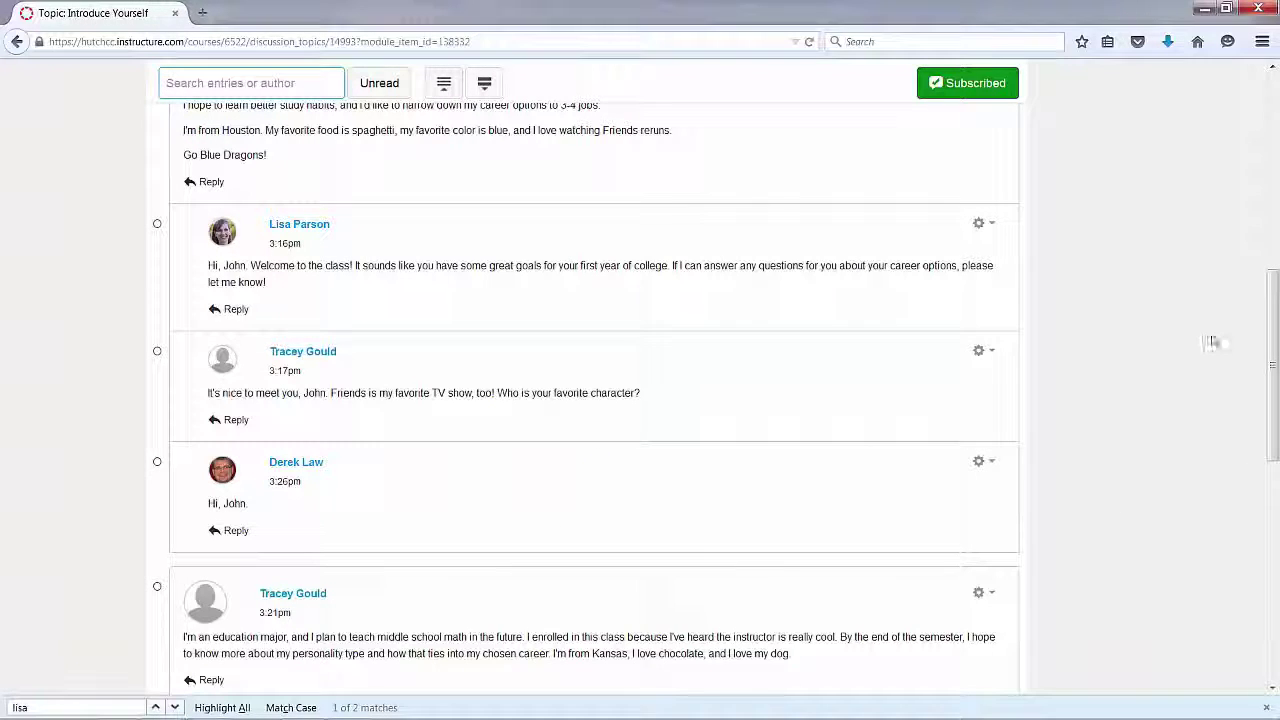
scroll(683, 366, up, 3)
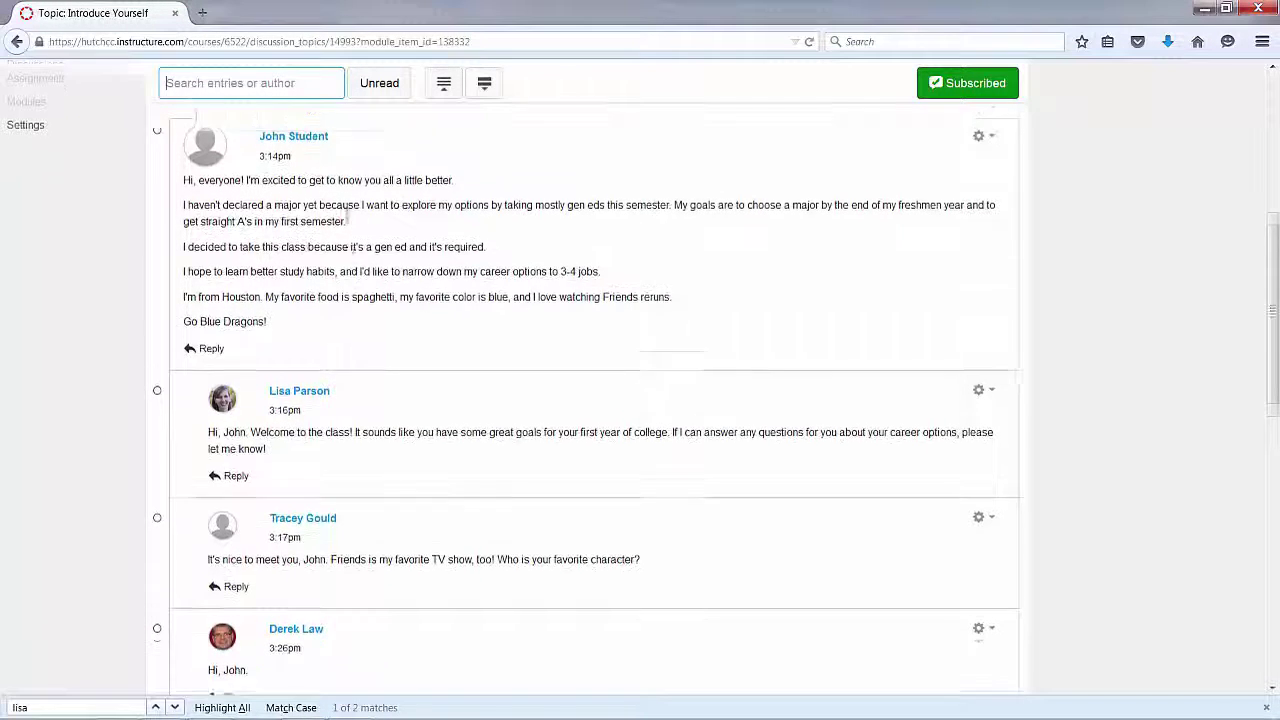
scroll(357, 217, down, 5)
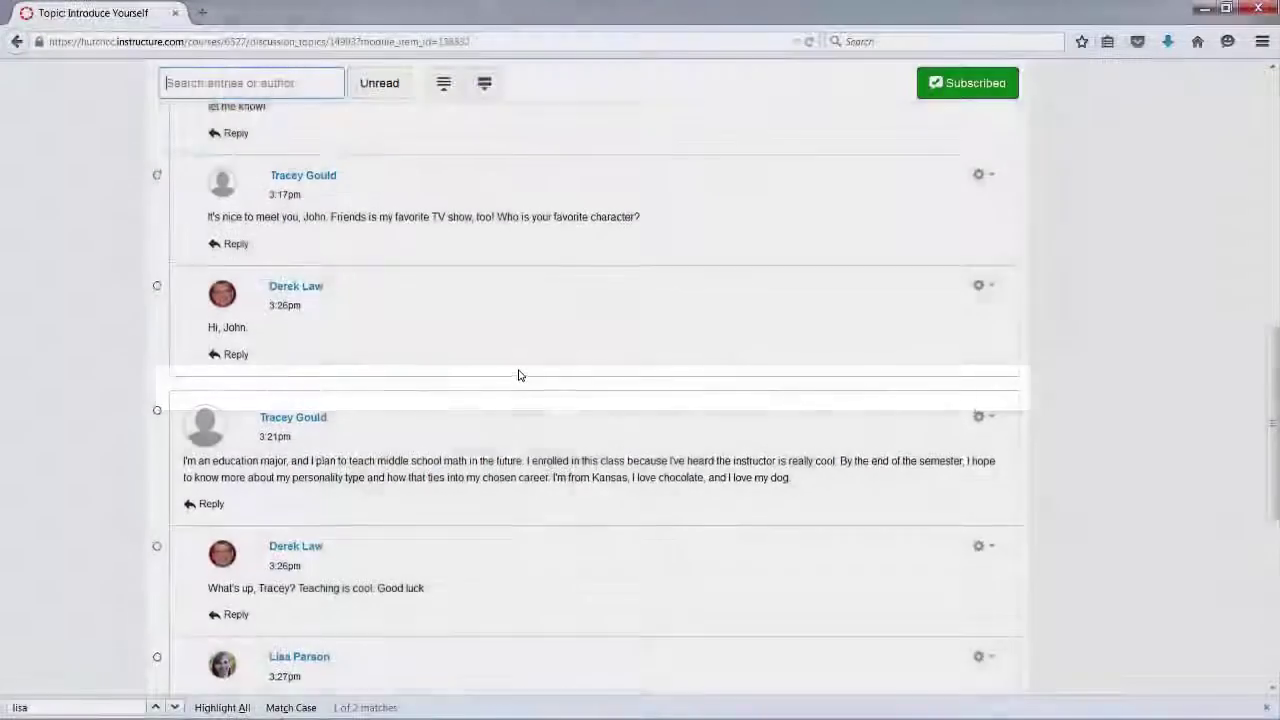
scroll(517, 374, down, 3)
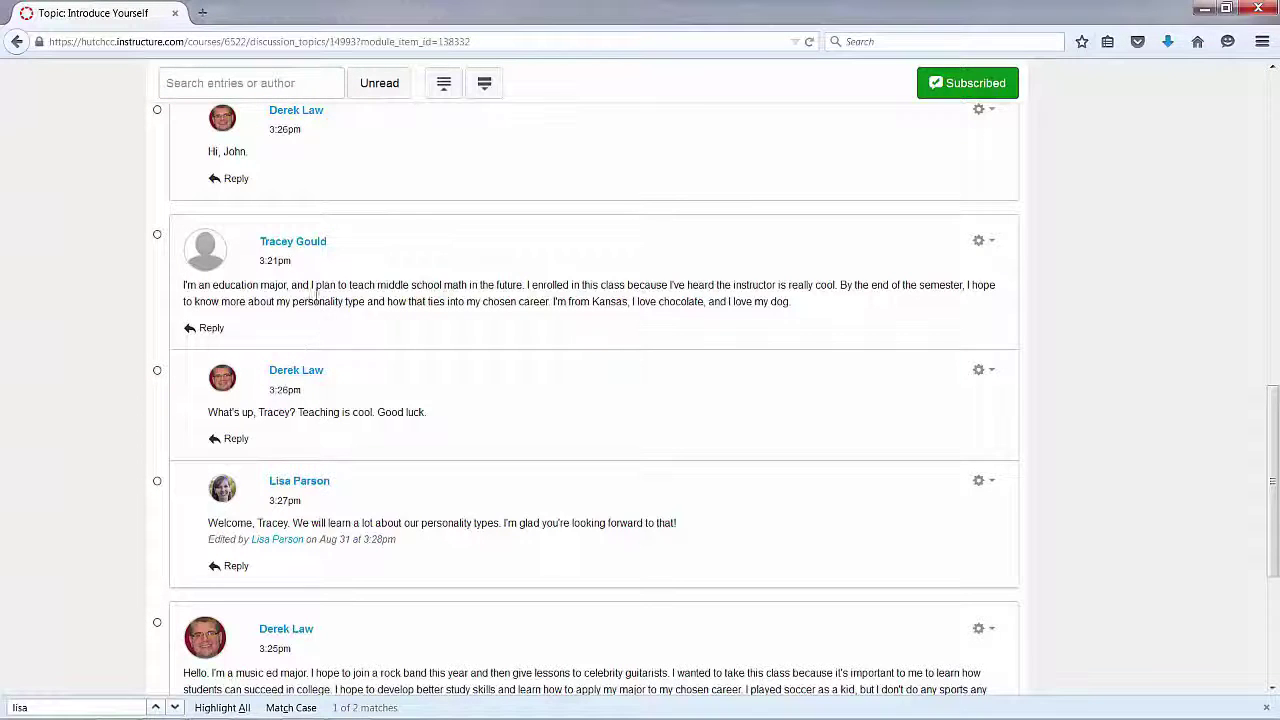
scroll(668, 357, down, 3)
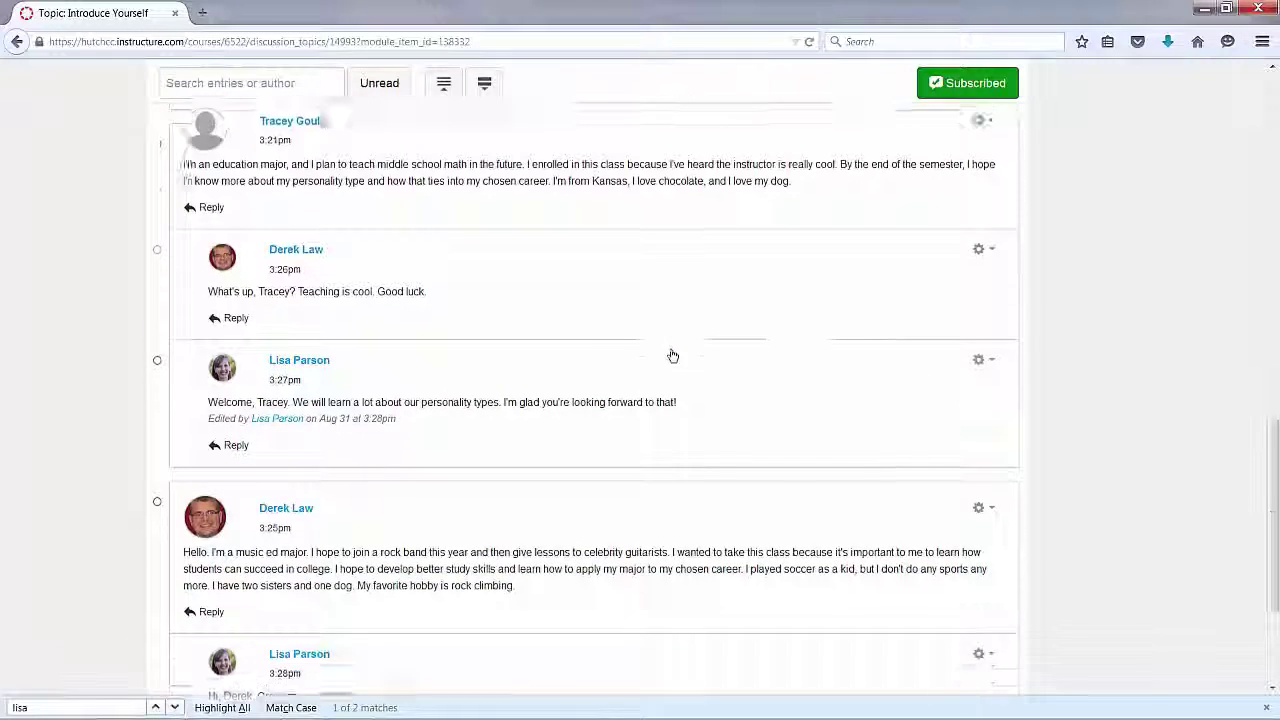
scroll(672, 355, down, 4)
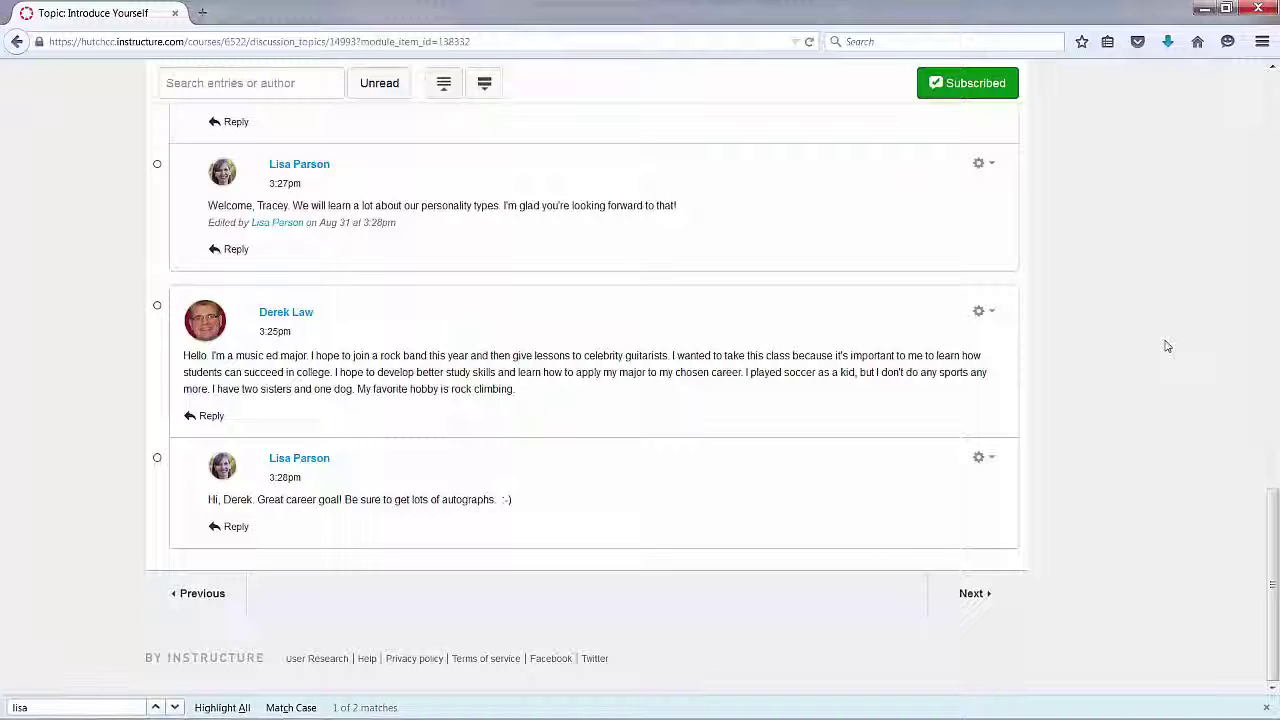
scroll(1154, 310, up, 8)
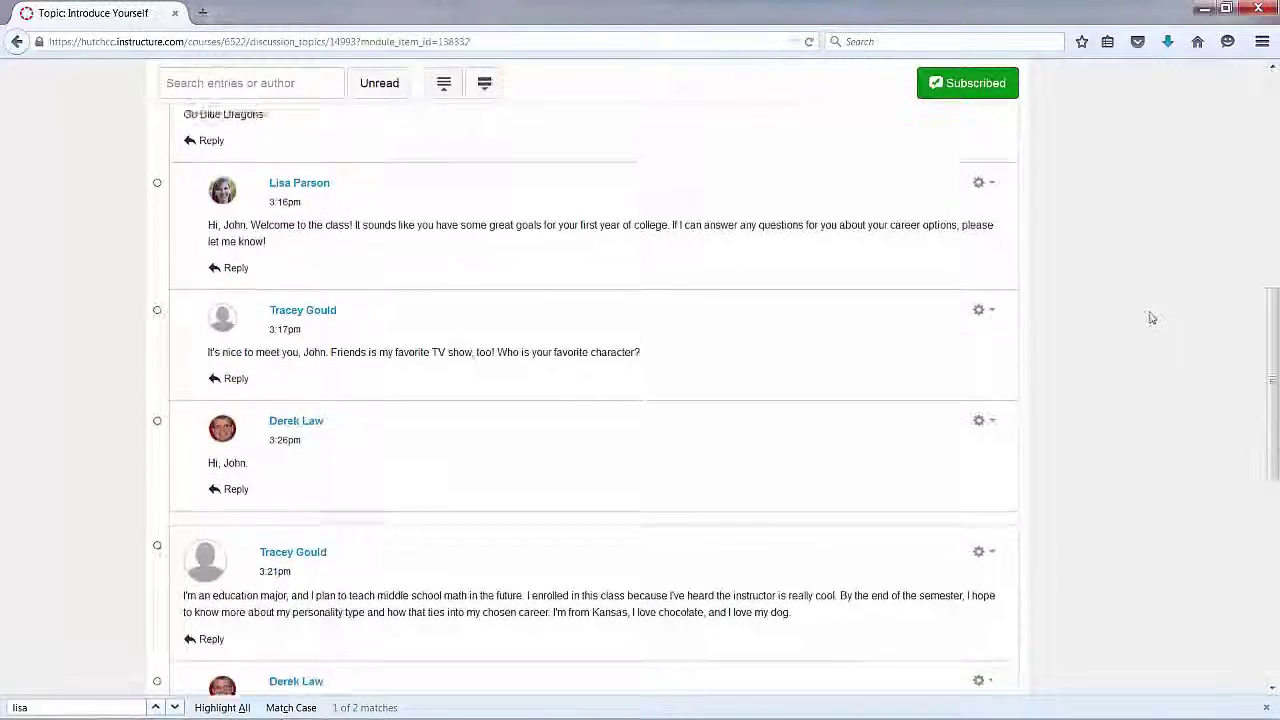
scroll(1152, 318, up, 10)
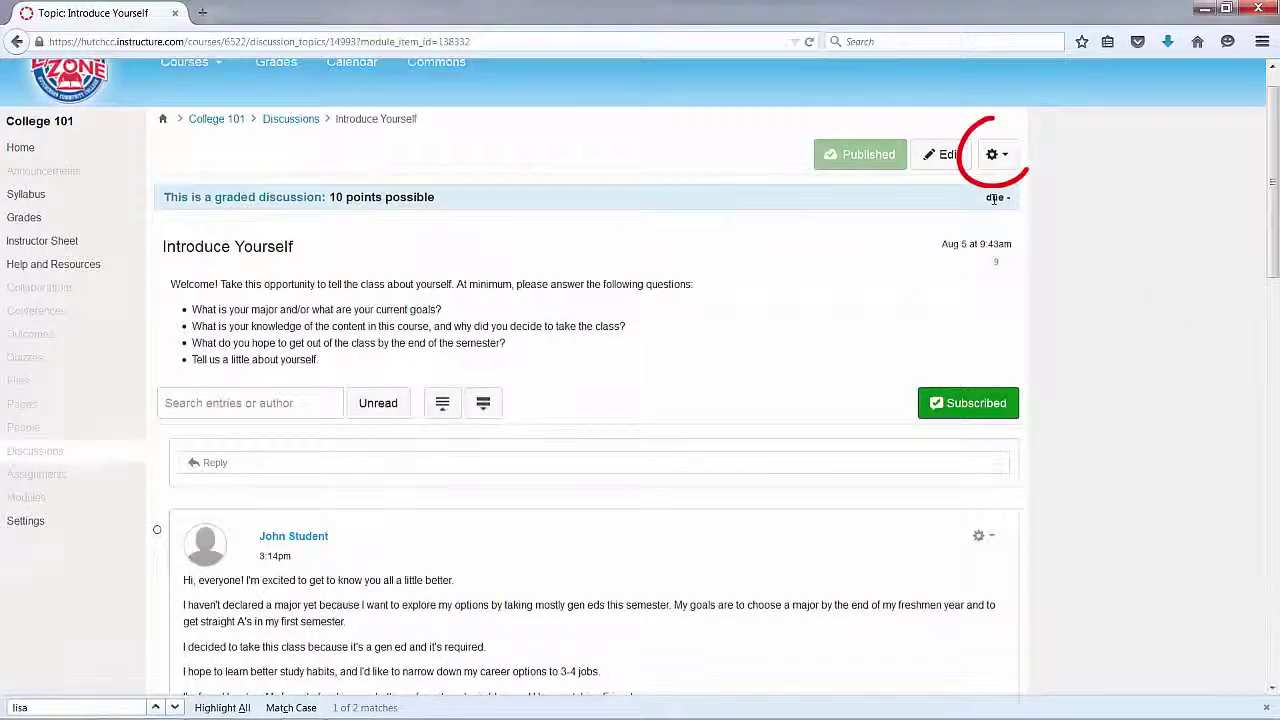
Open the discussion in SpeedGrader and review the posts of the first and second students in the student list
click(997, 155)
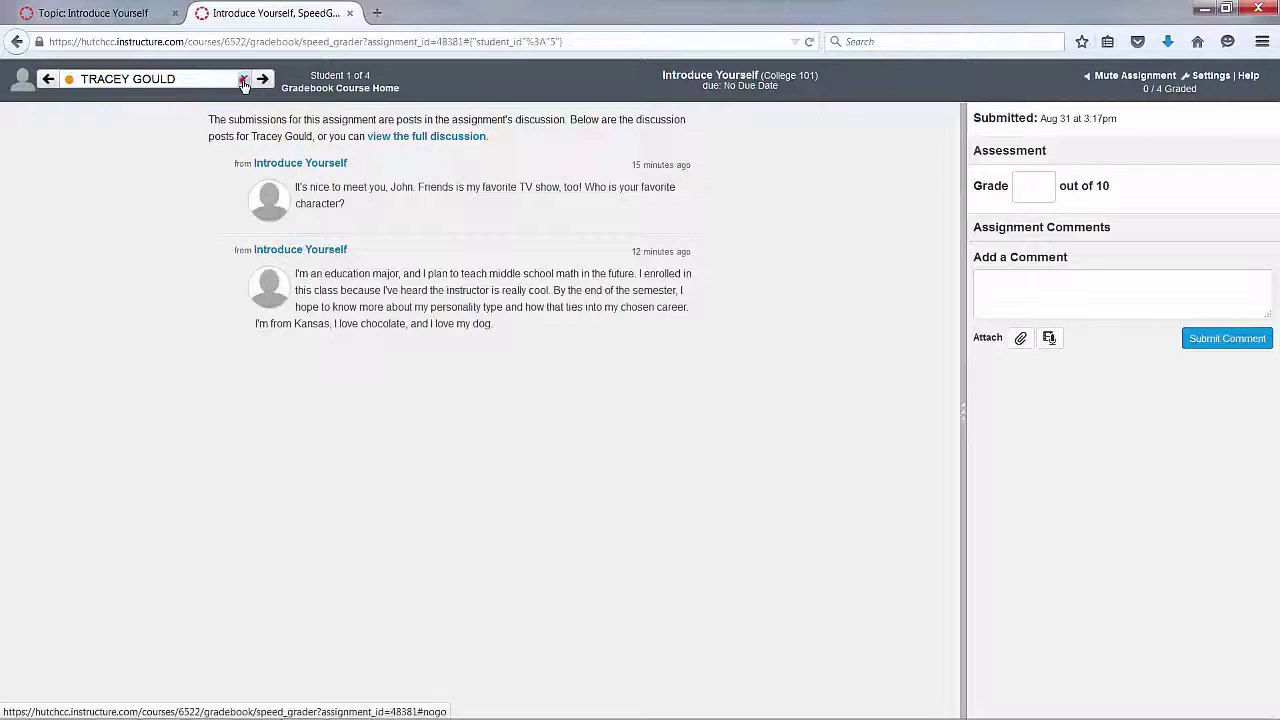
click(243, 80)
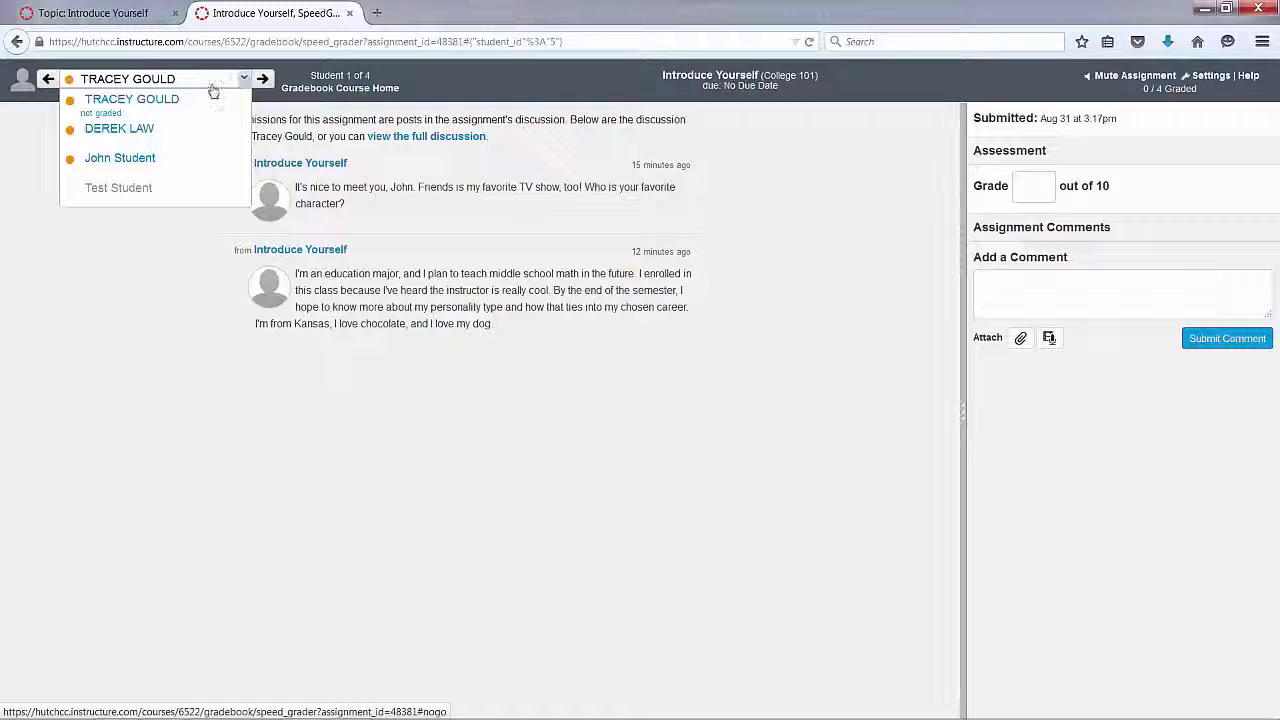
click(159, 100)
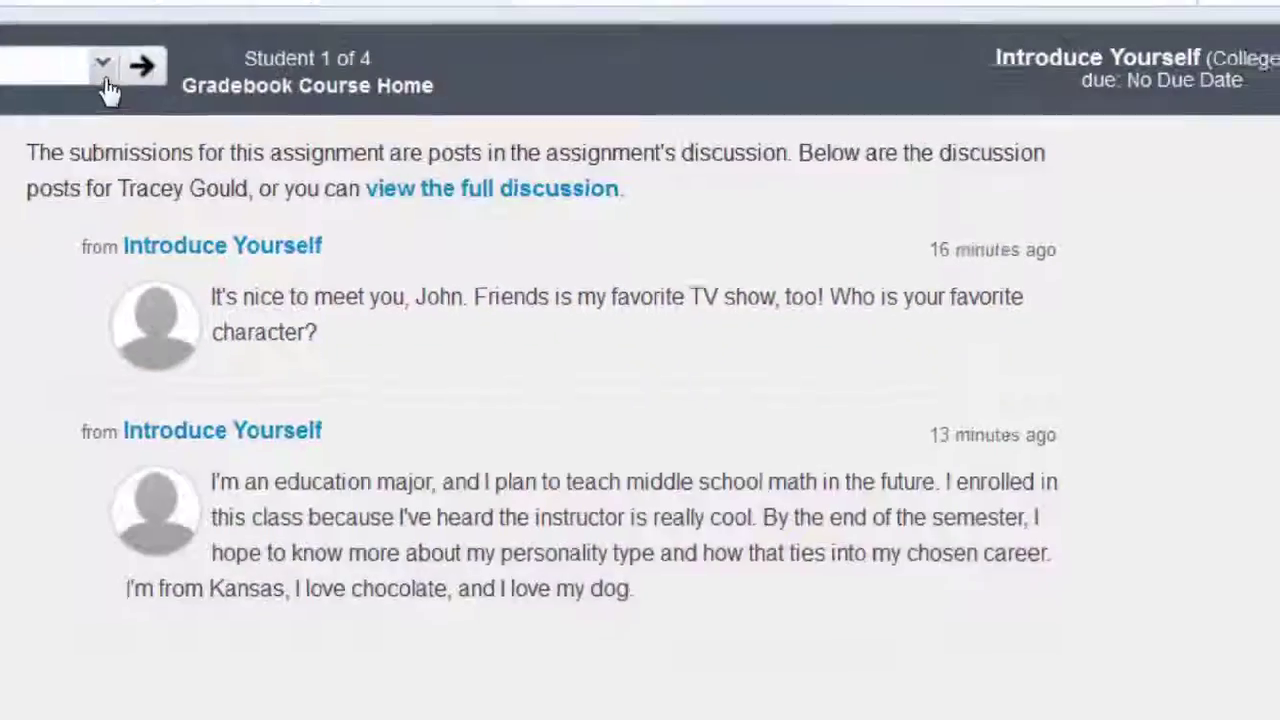
click(104, 72)
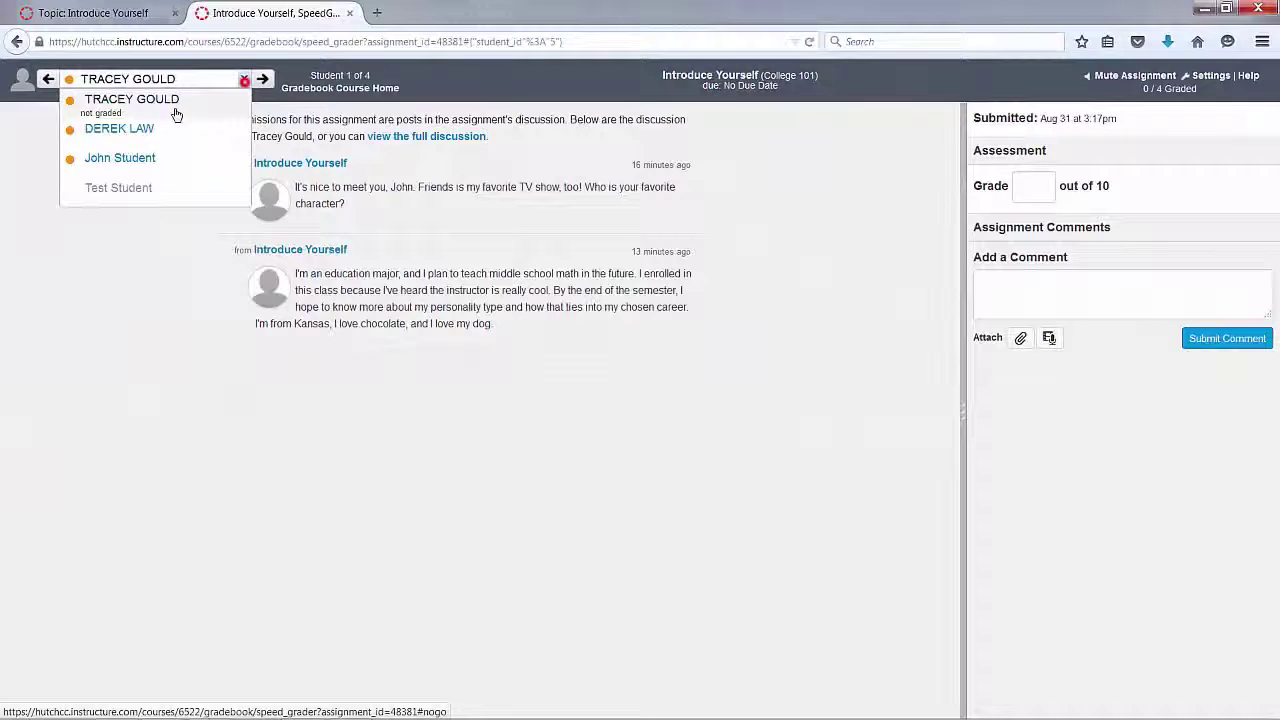
click(140, 128)
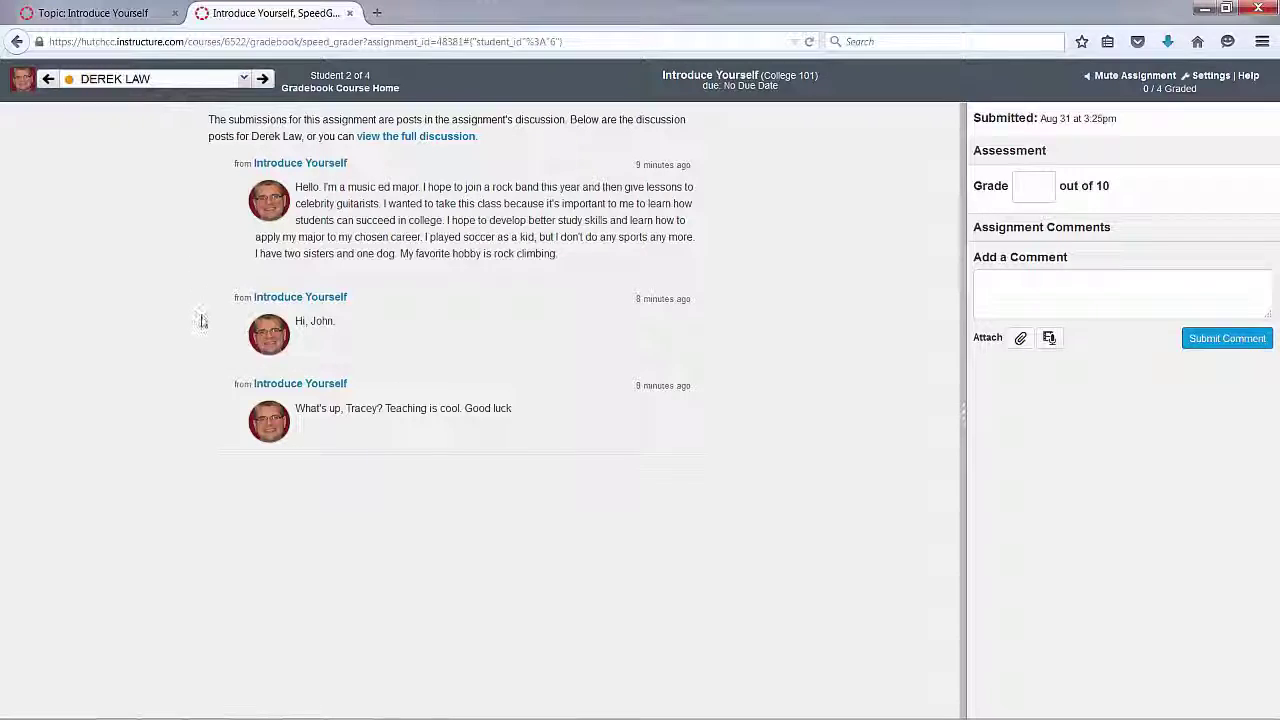
Switch to the third student's submission and set the grade to 3 out of 10
click(249, 85)
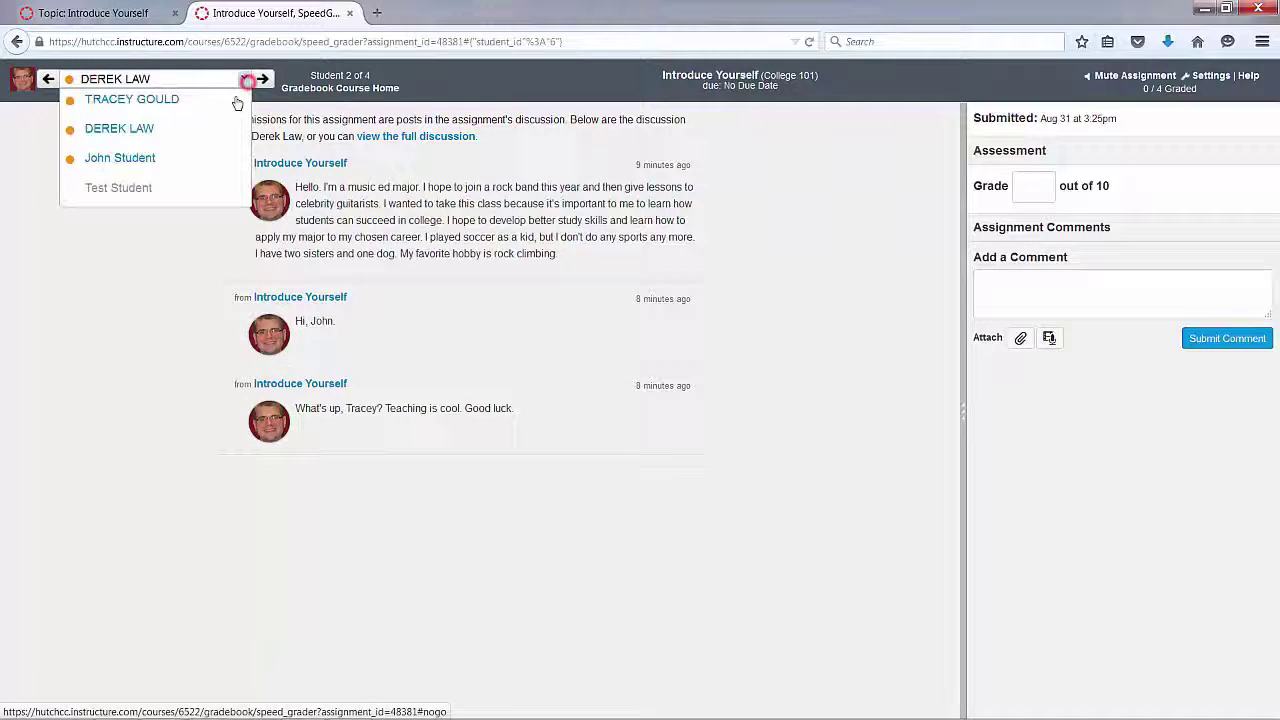
click(145, 162)
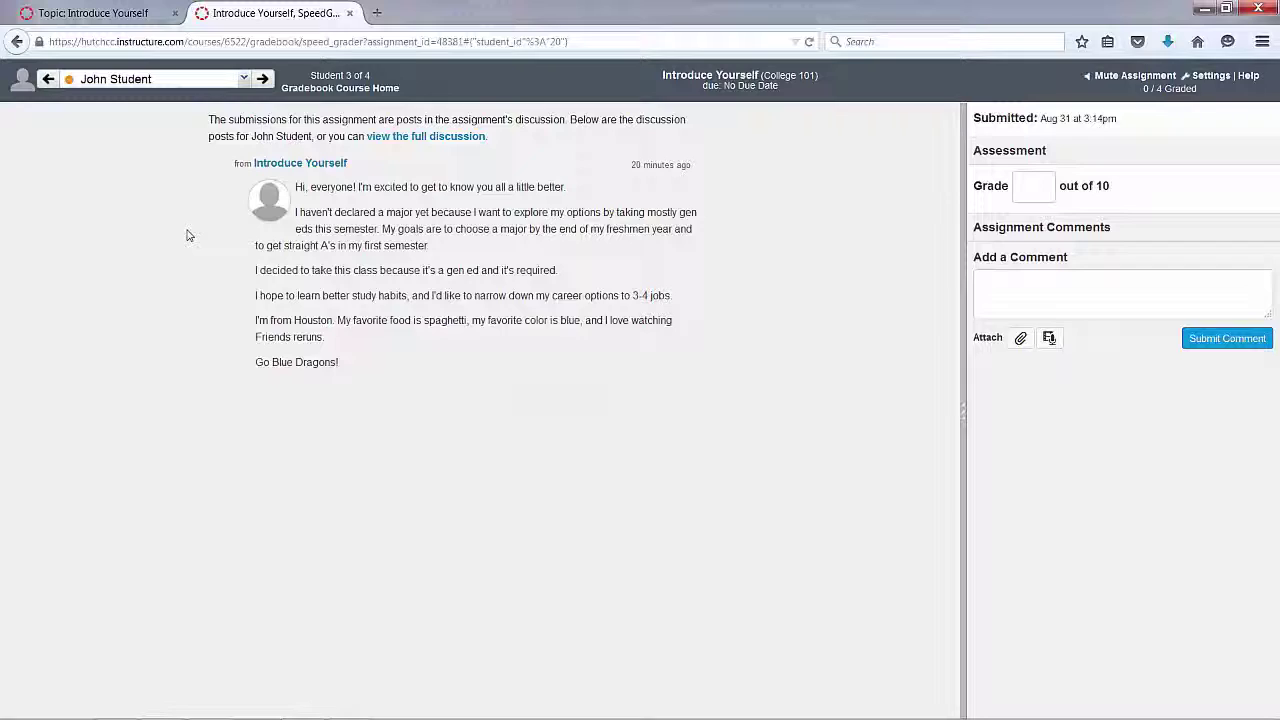
click(1028, 187)
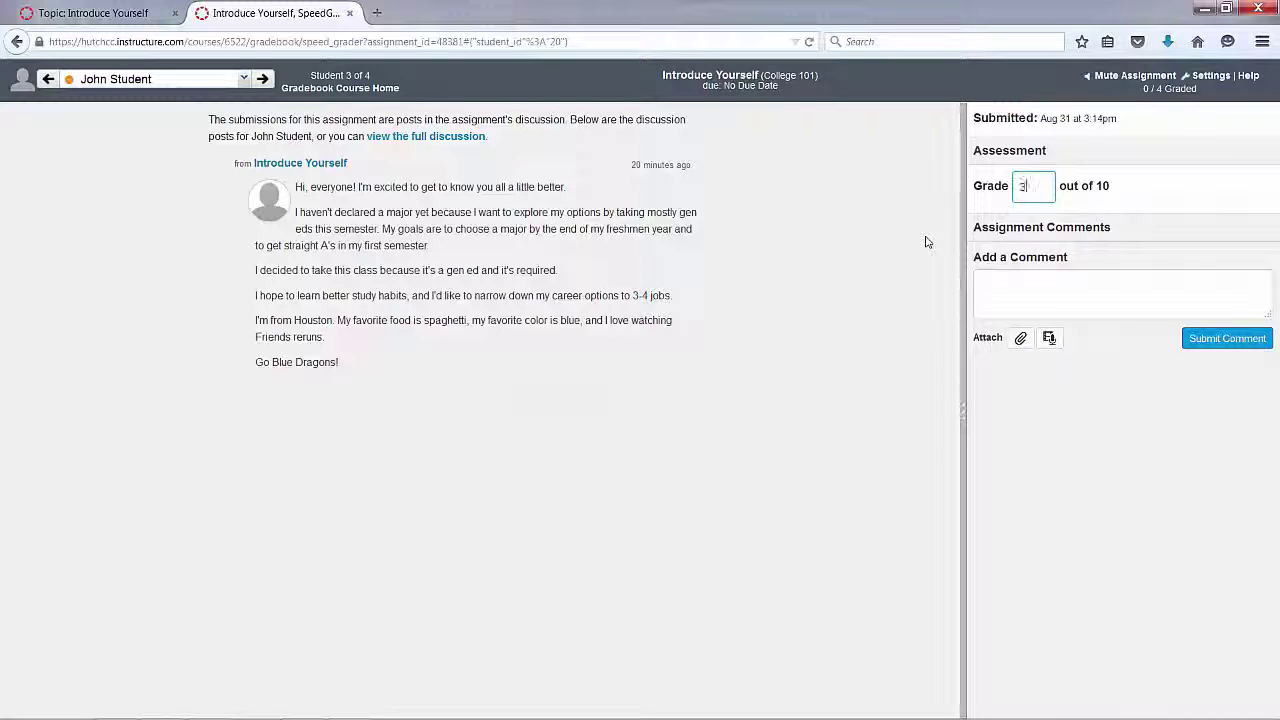
Submit a comment greeting the student: "The assignment required you to reply to two classmates' posts. Please be sure to pay close attention to the instructions!"
click(985, 257)
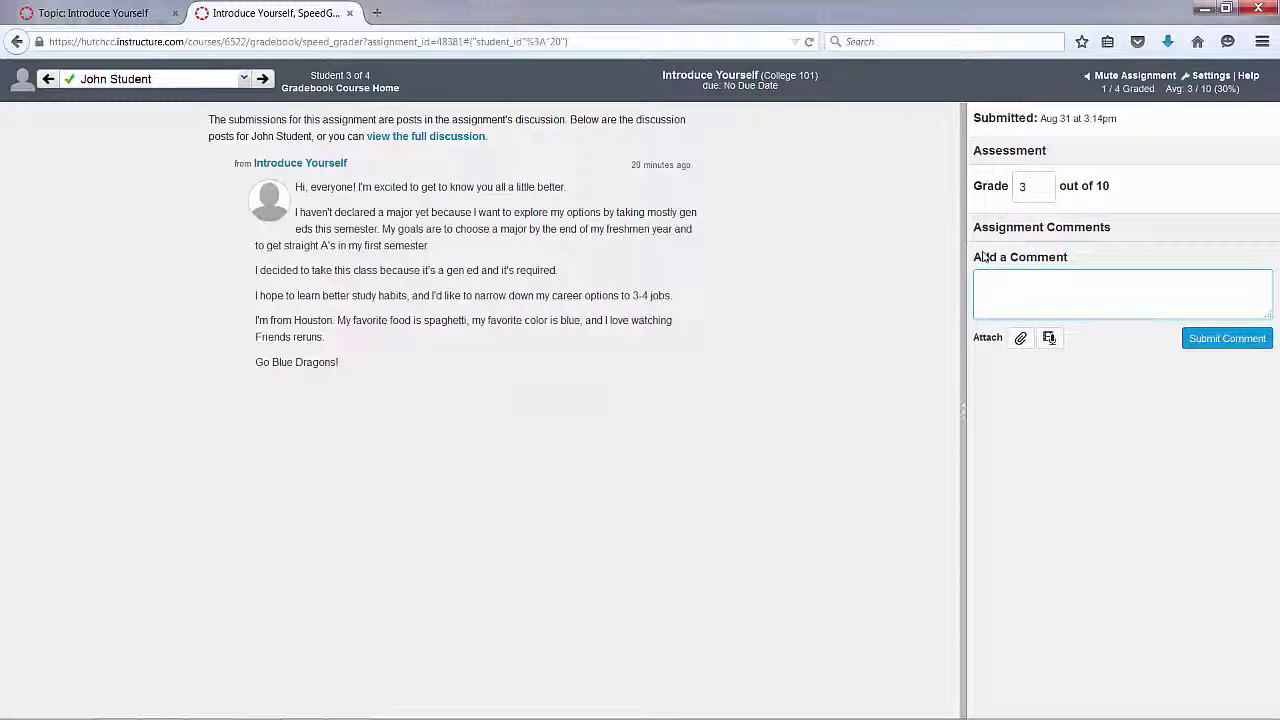
text(Hi, John. I)
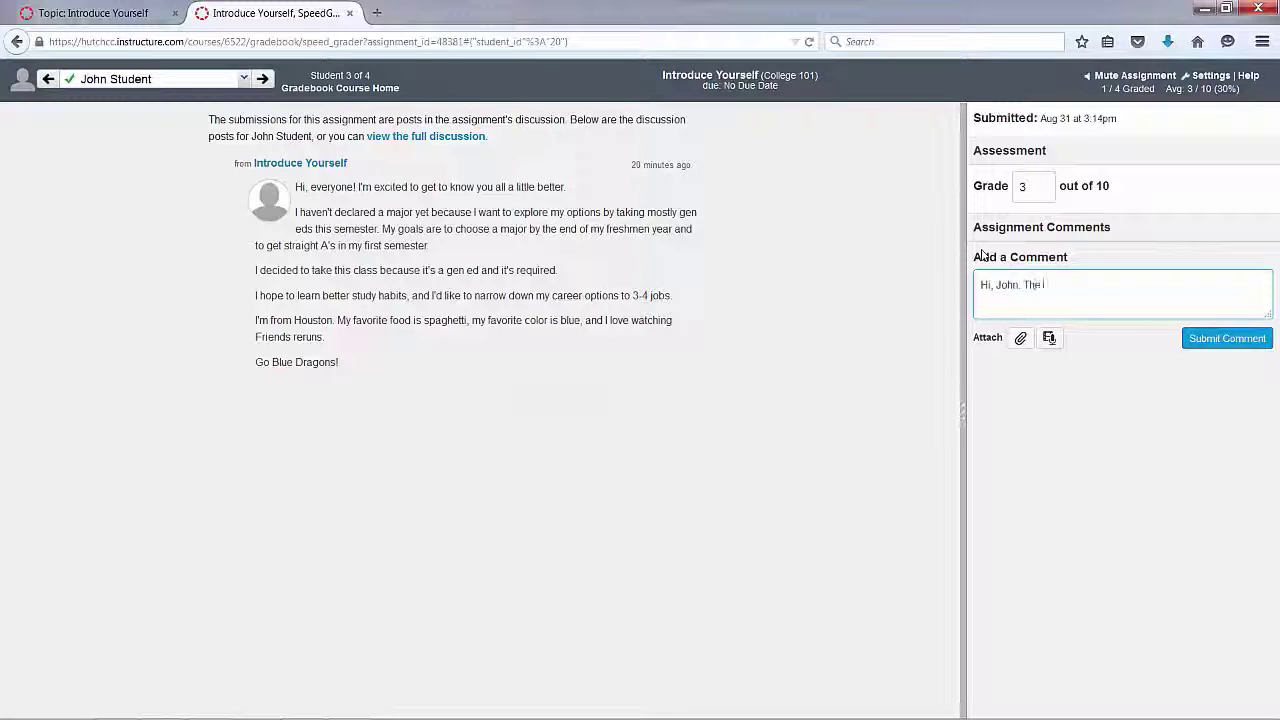
text(he assignment iequired yo)
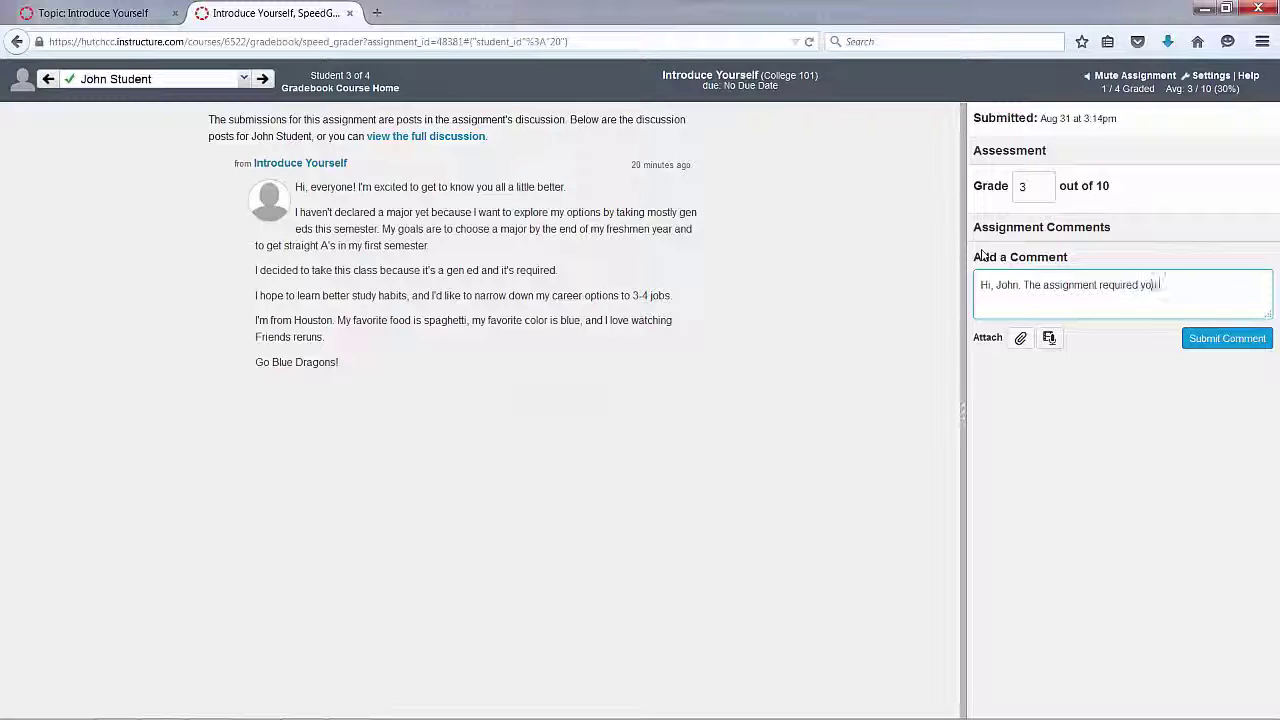
text(u to reply to two c)
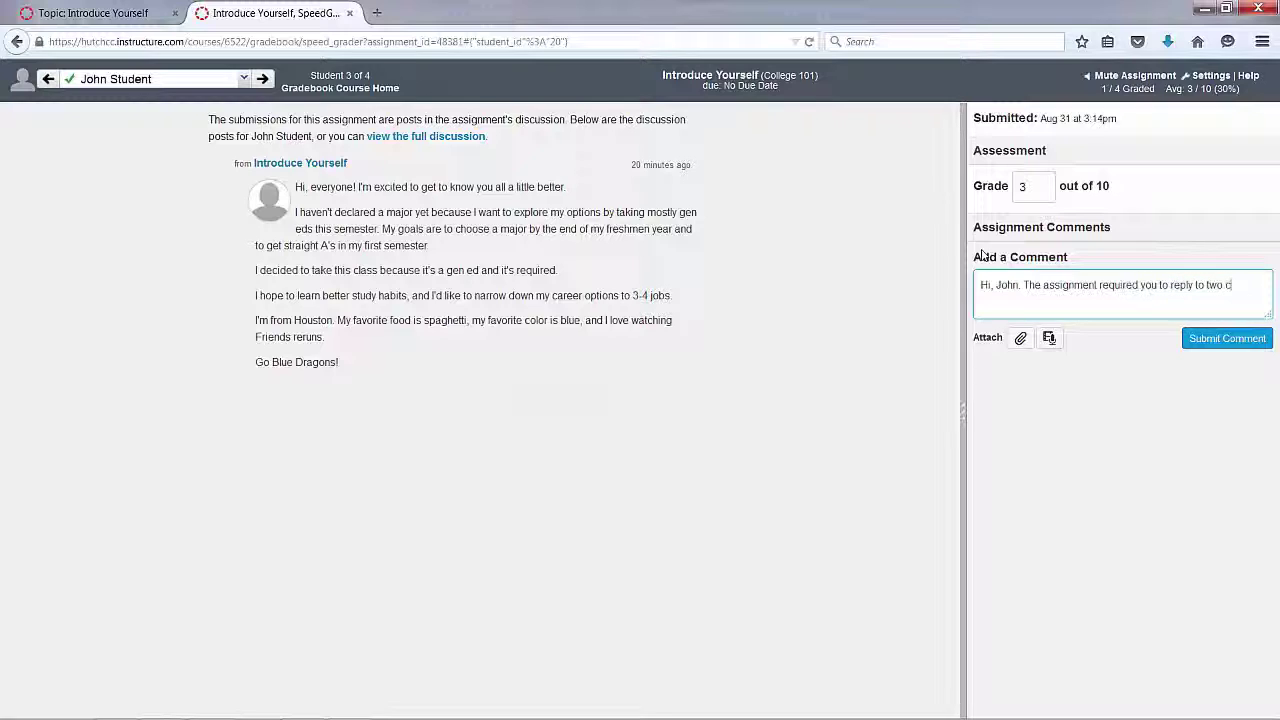
text(lassmates' pi)
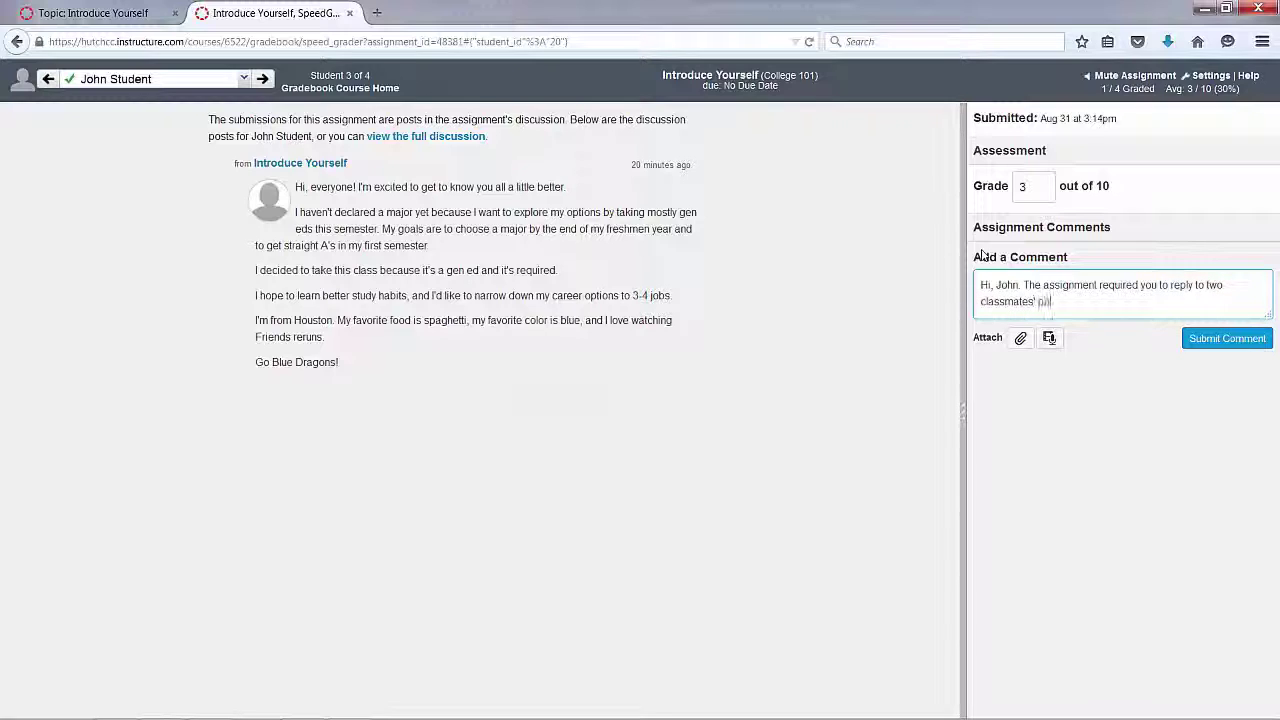
key(BackSpace)
text(osts. Please )
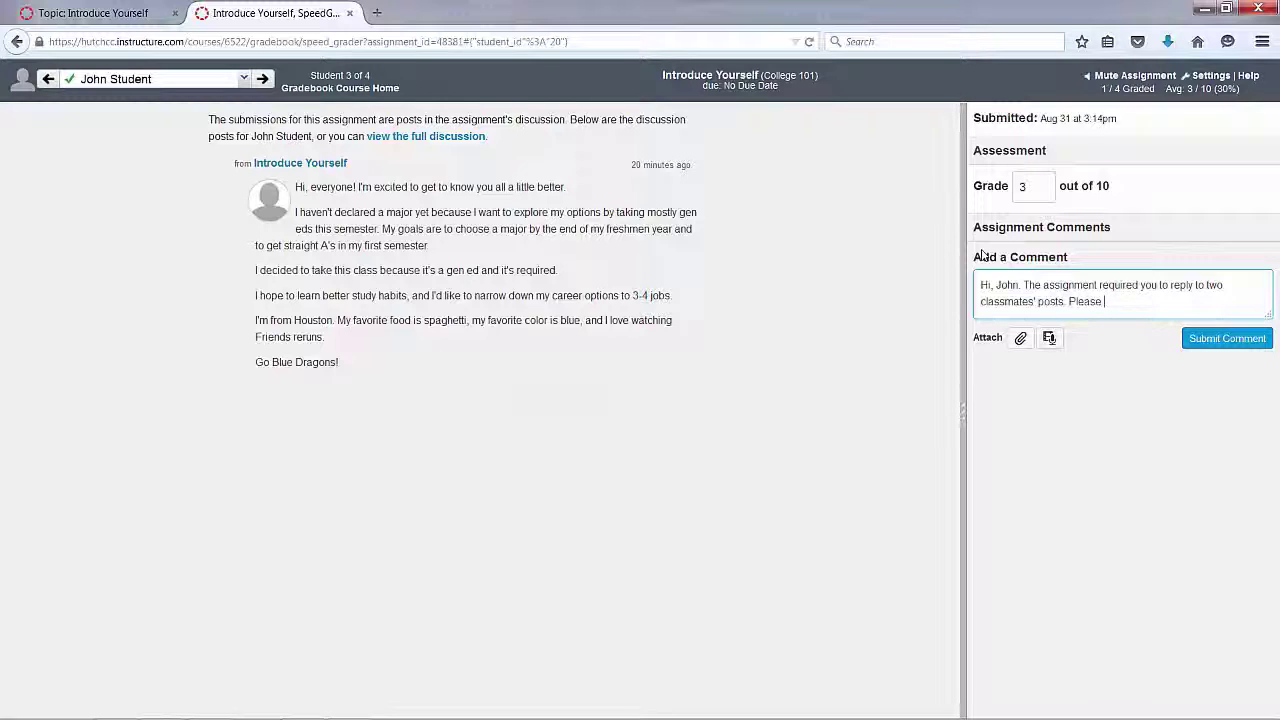
text(be sure to pay close)
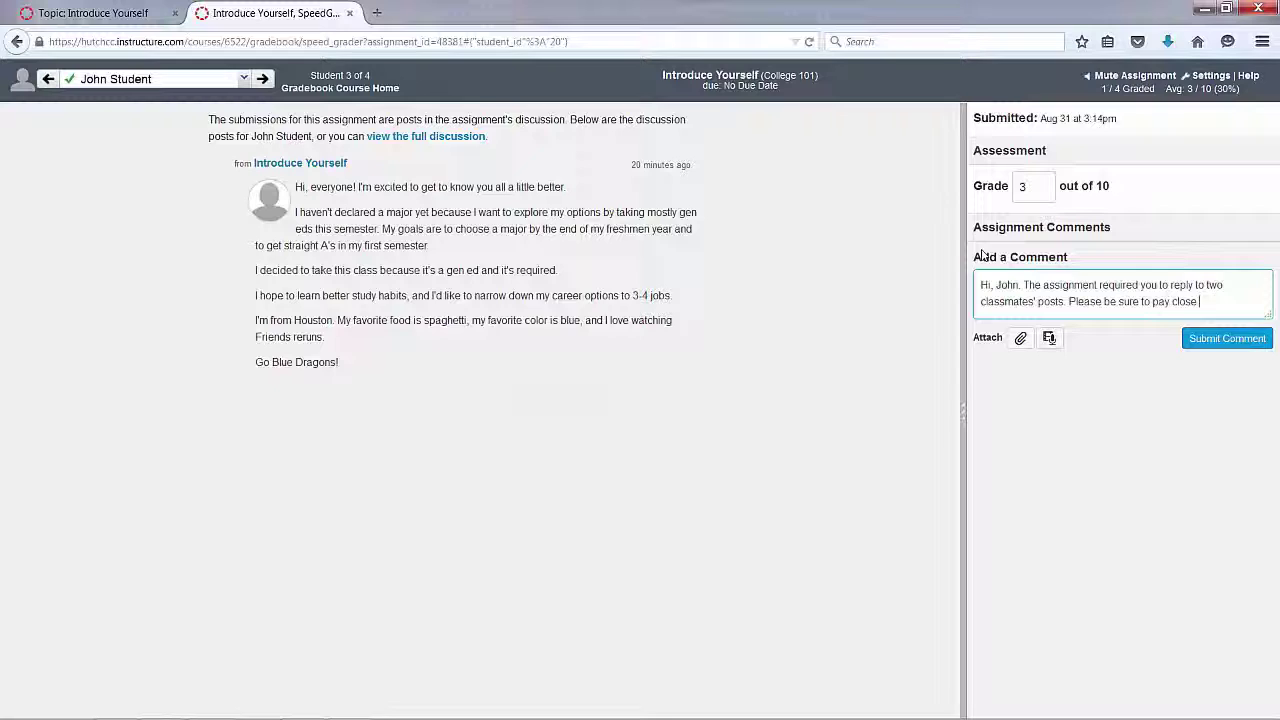
text( attention to t)
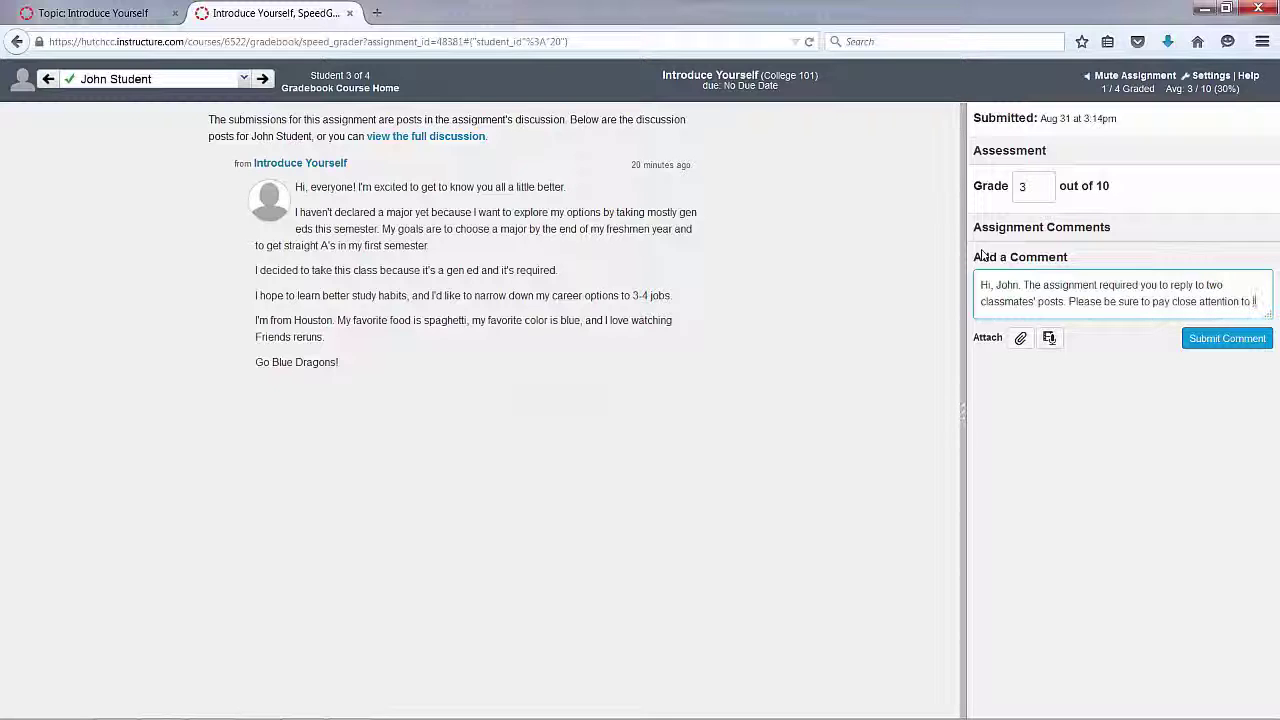
text(he instructions!)
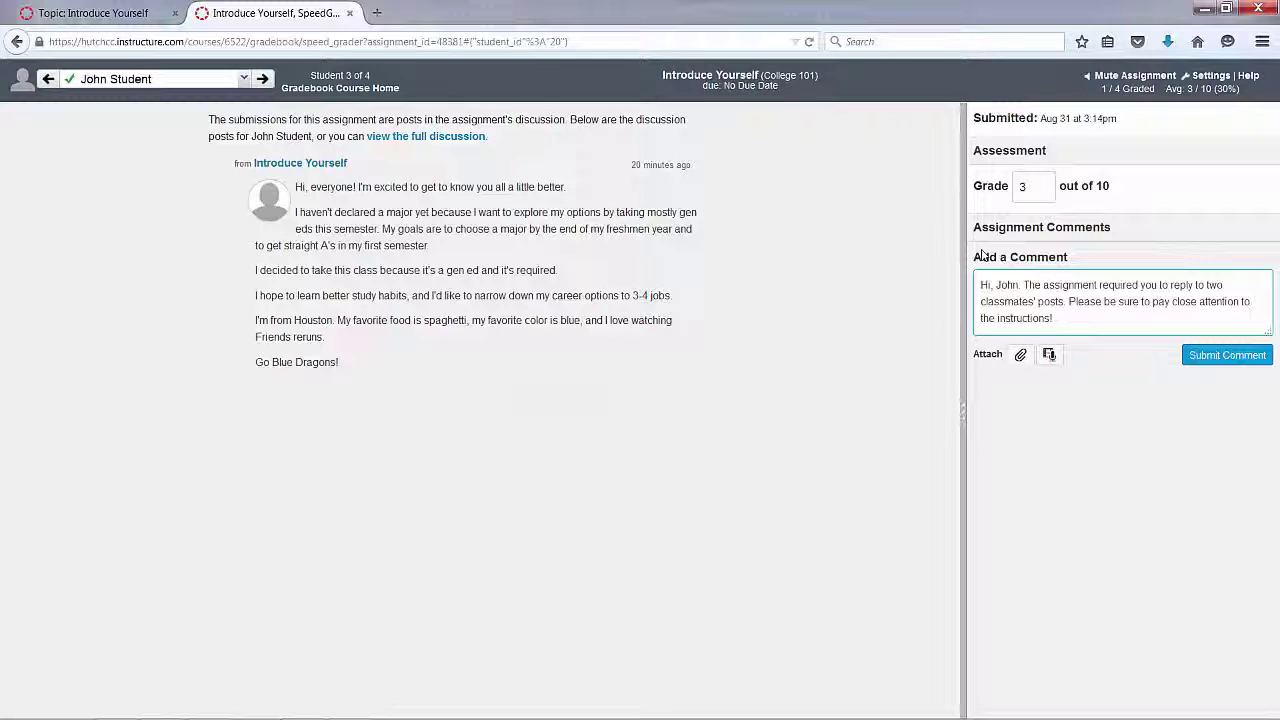
click(1193, 356)
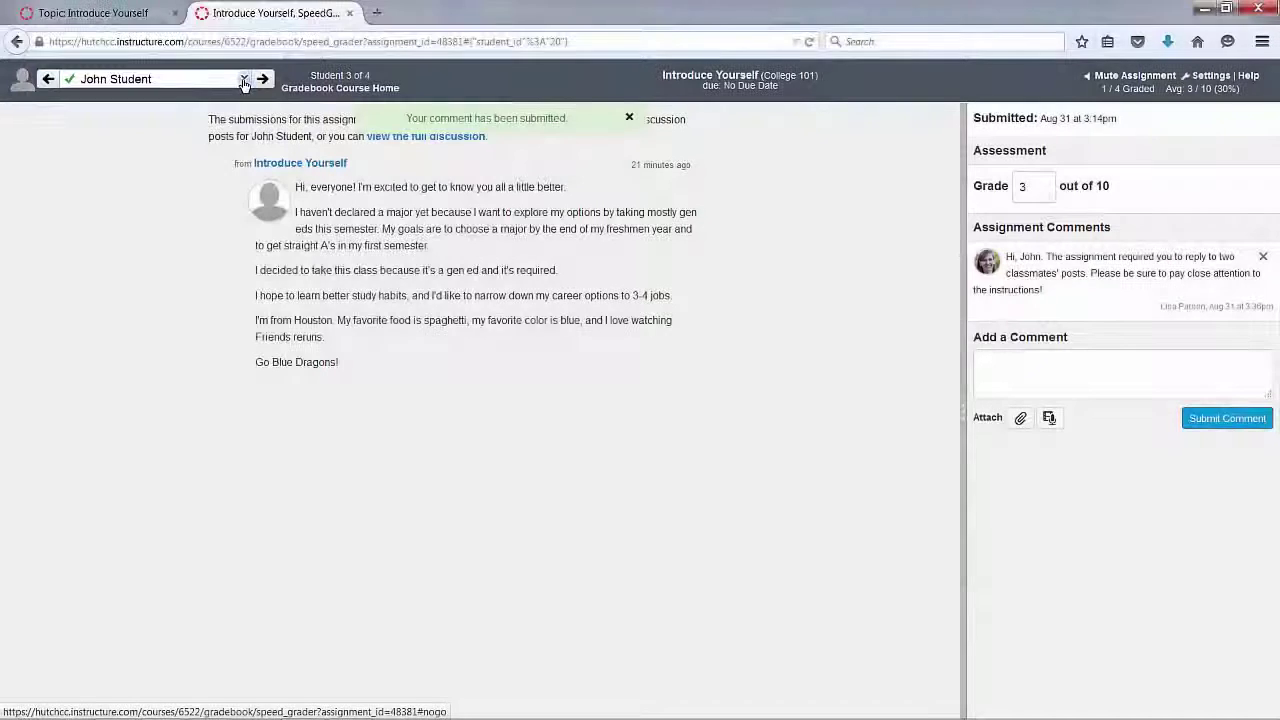
Switch to the first student's submission and set the grade to 7 out of 10
click(244, 79)
click(170, 104)
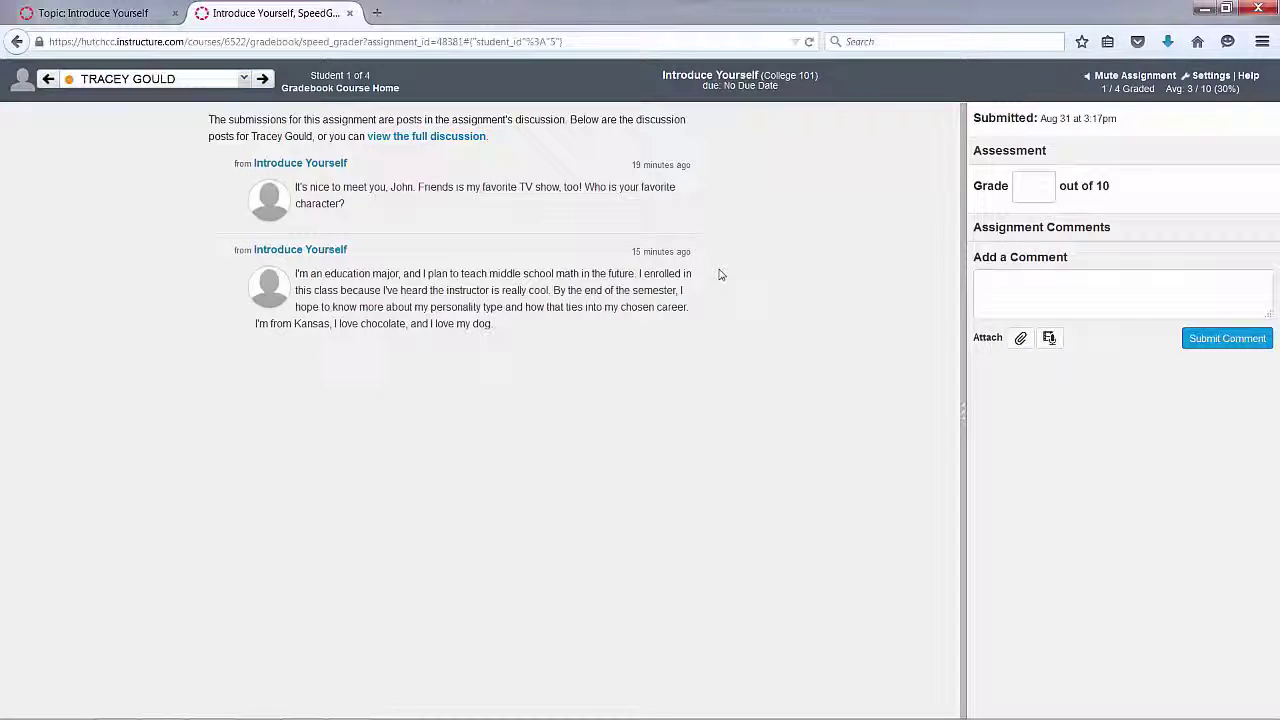
click(1038, 194)
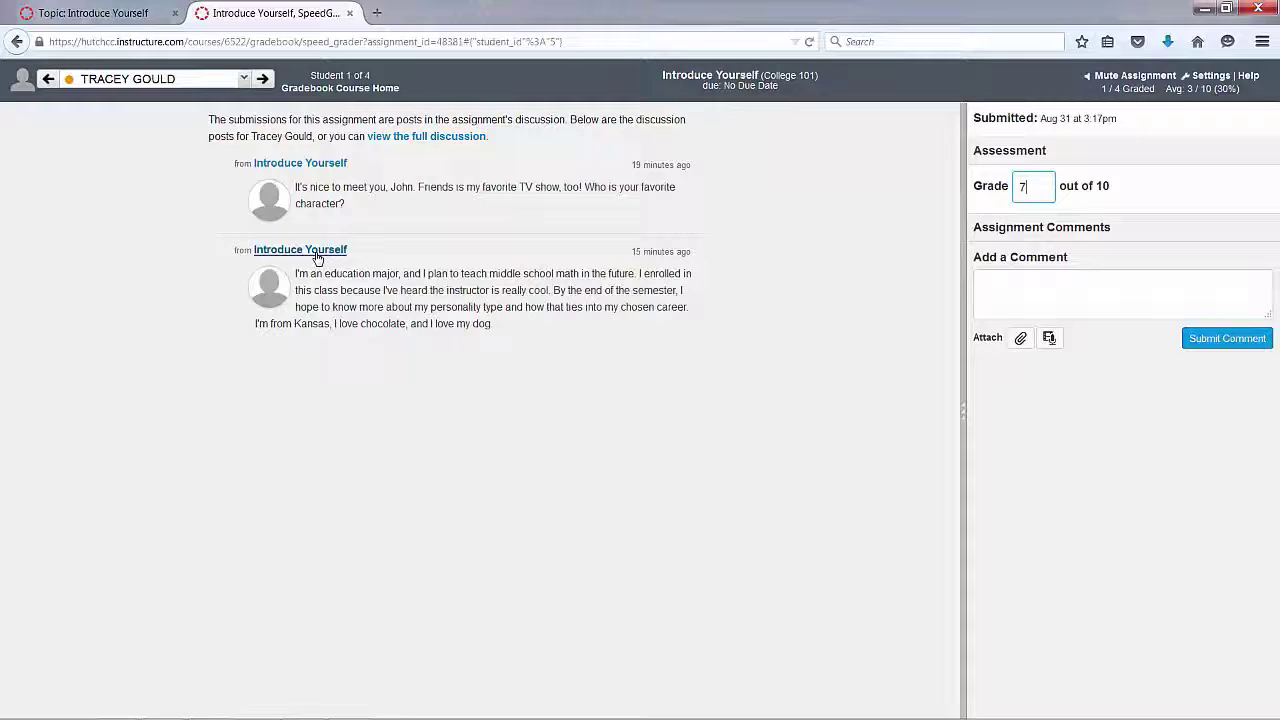
Switch to the second student's submission and set the grade to 9 out of 10
click(243, 79)
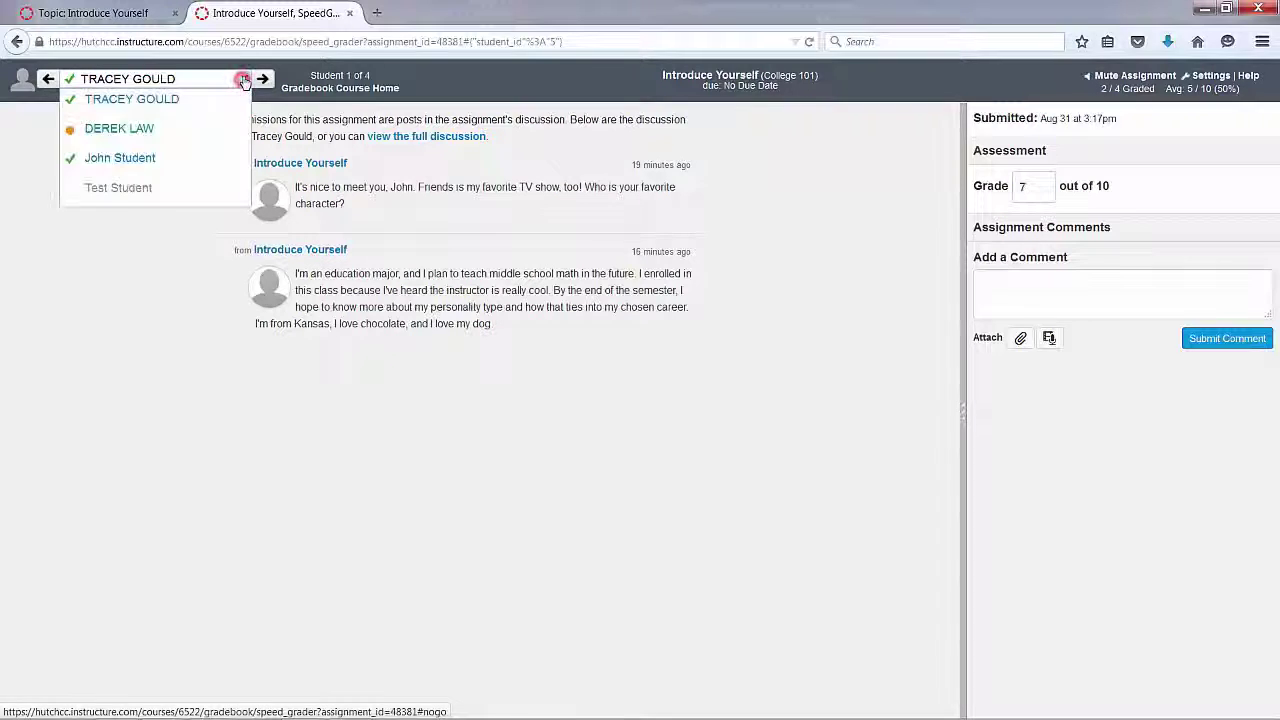
click(106, 135)
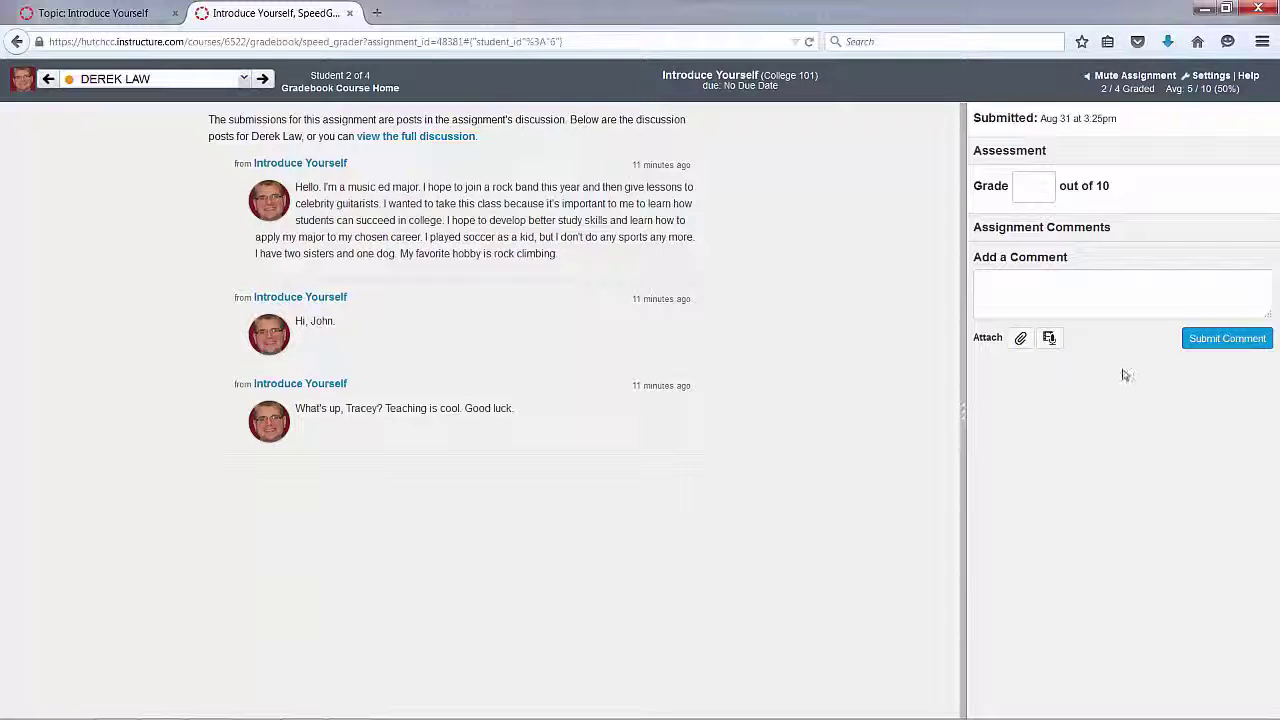
click(1021, 189)
click(172, 82)
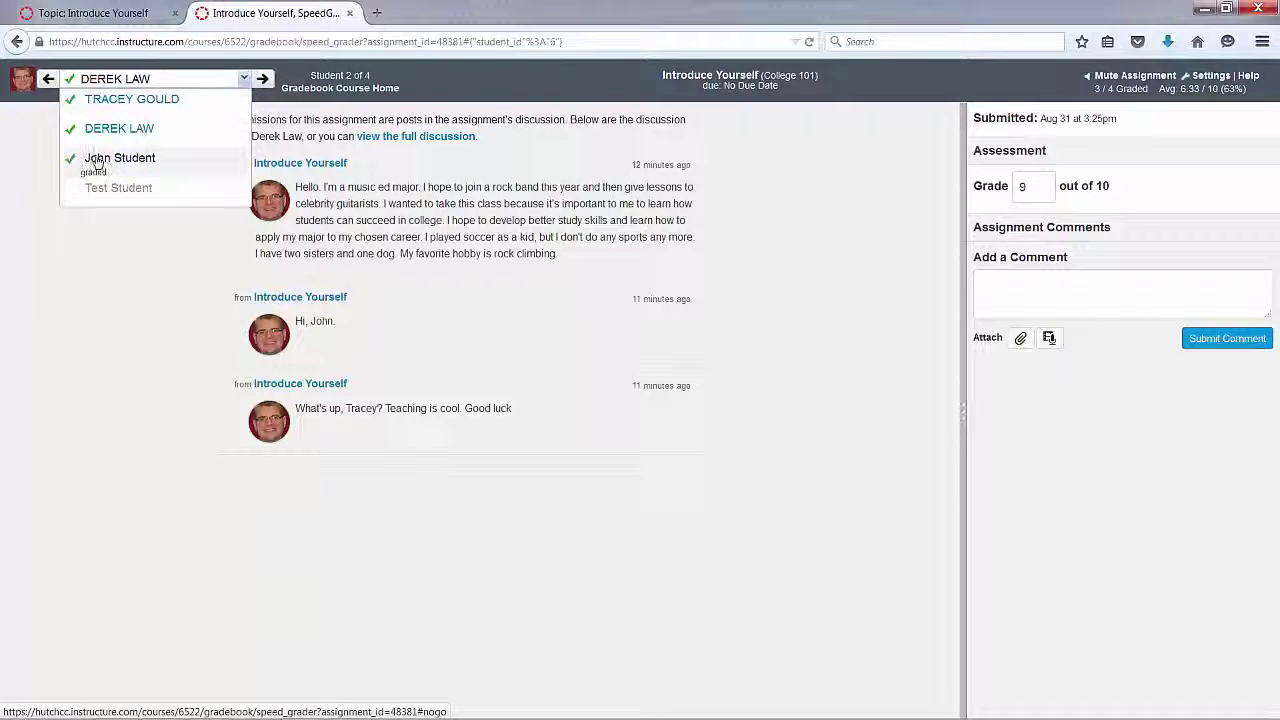
Close SpeedGrader and open the College 101 gradebook to review the Introduce Yourself scores
click(350, 14)
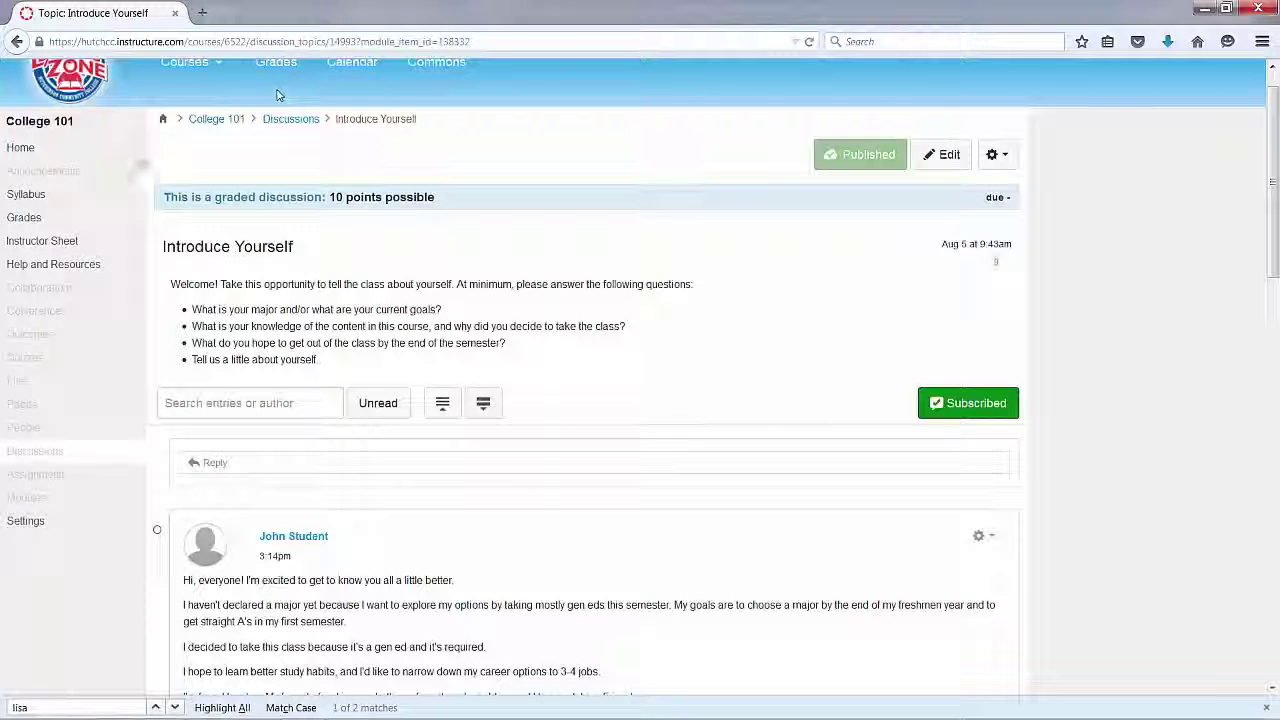
click(25, 217)
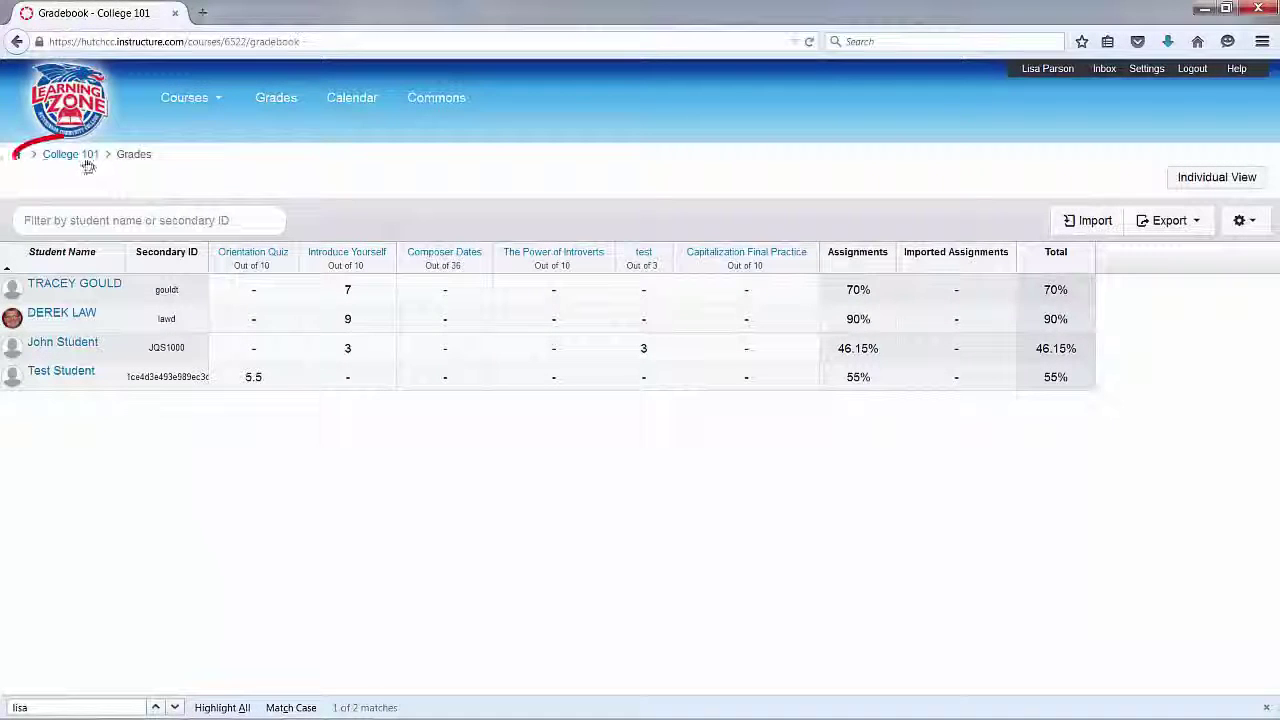
In the College 101 discussions list, move Introduce Yourself and The Power of Introverts to Closed for Comments, and subscribe to The Power of Introverts
click(85, 157)
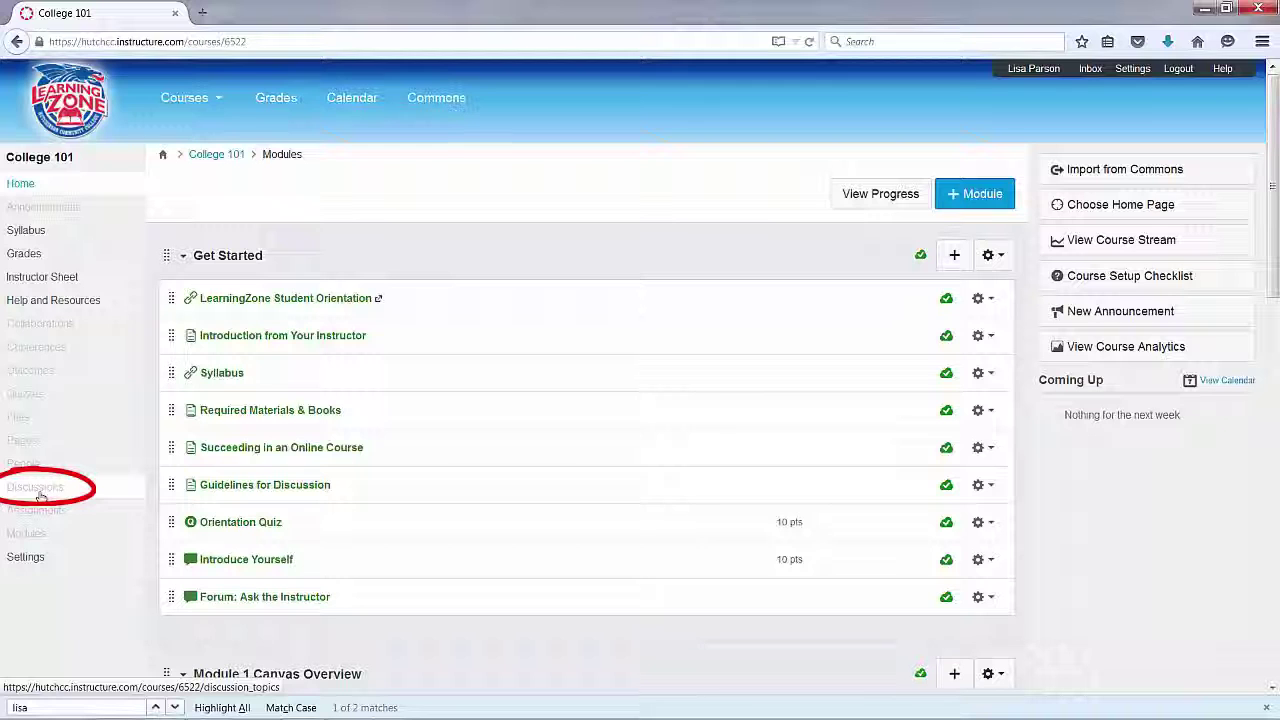
click(40, 496)
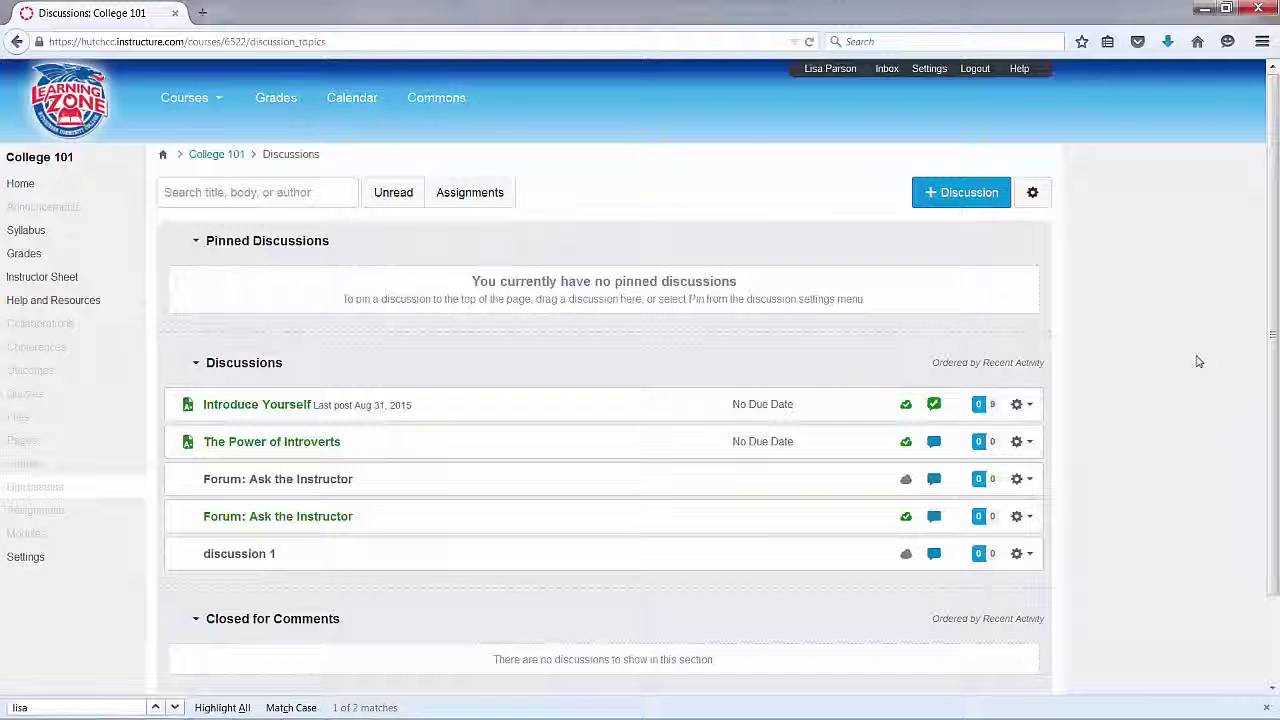
scroll(1163, 355, down, 3)
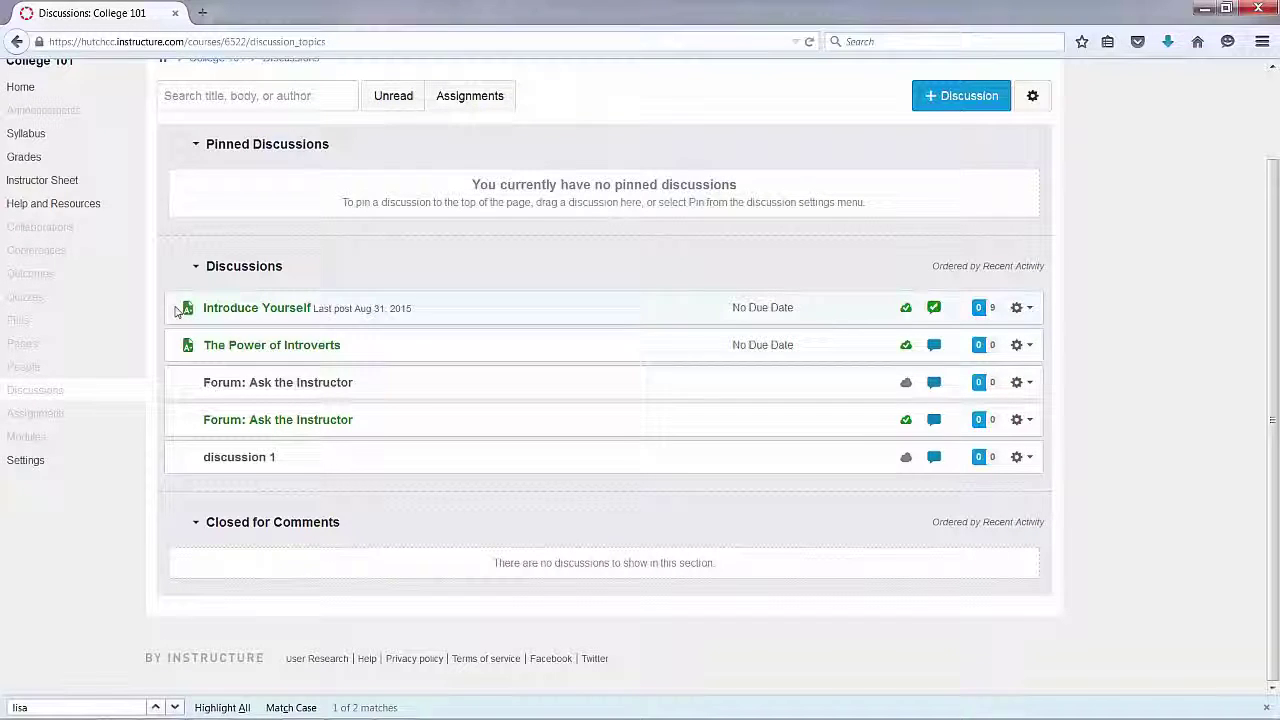
drag(172, 306, 186, 560)
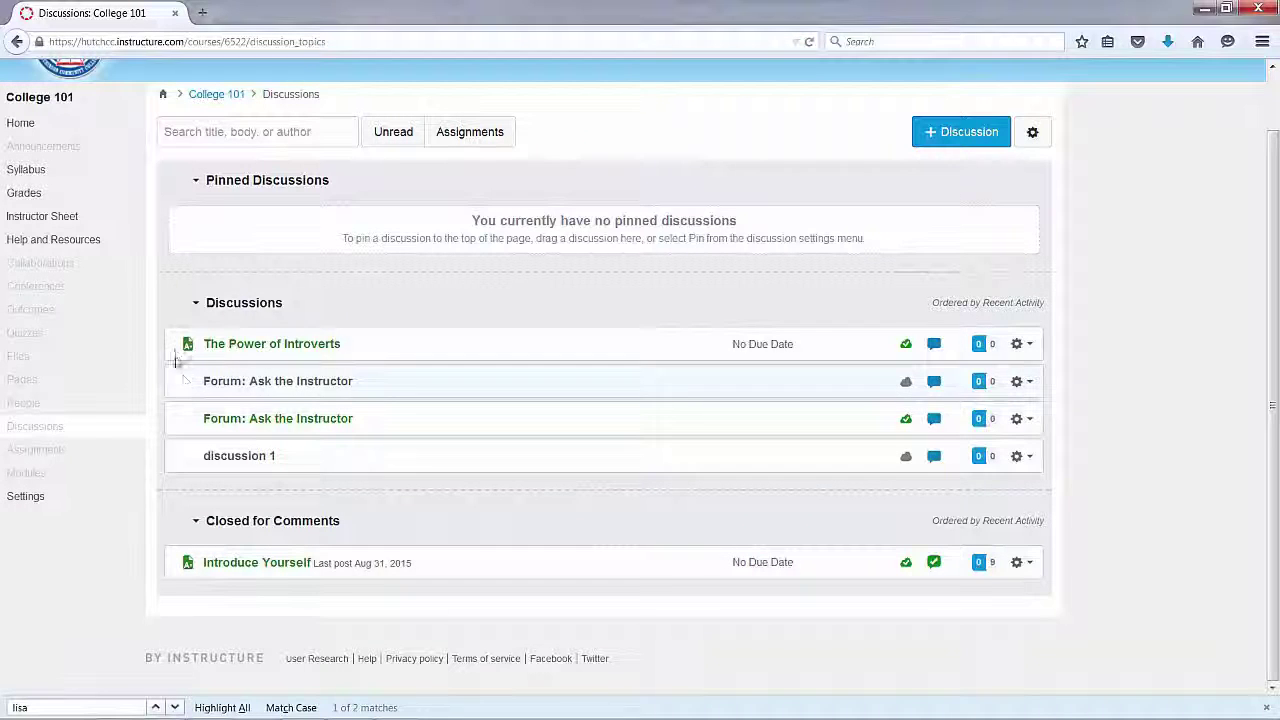
drag(175, 358, 183, 541)
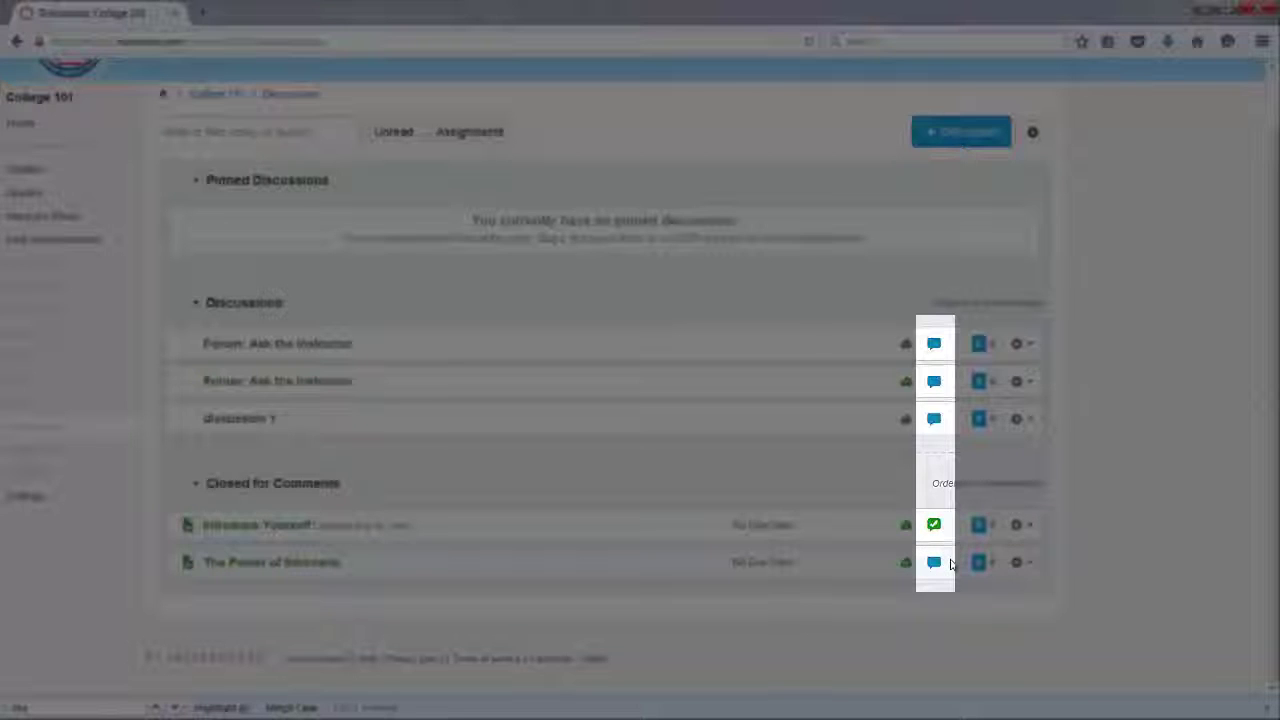
click(938, 565)
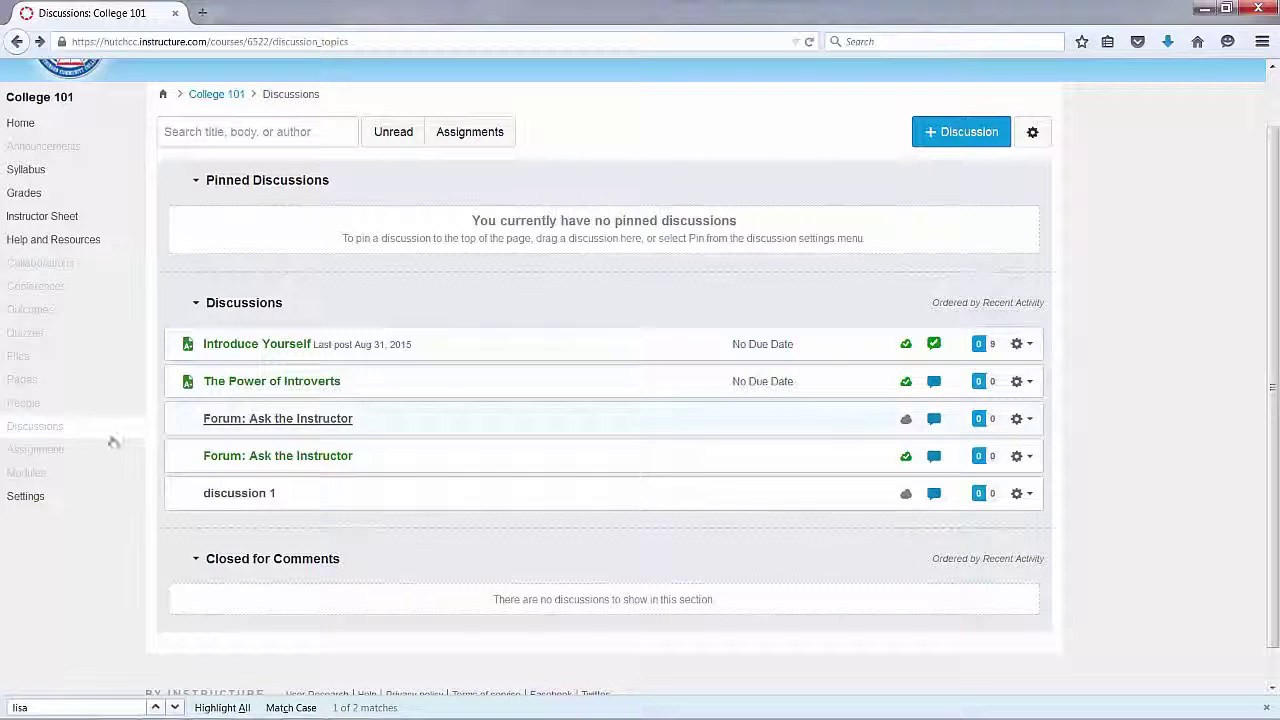
Reload the course's discussions list and open the closed Introduce Yourself discussion
click(24, 437)
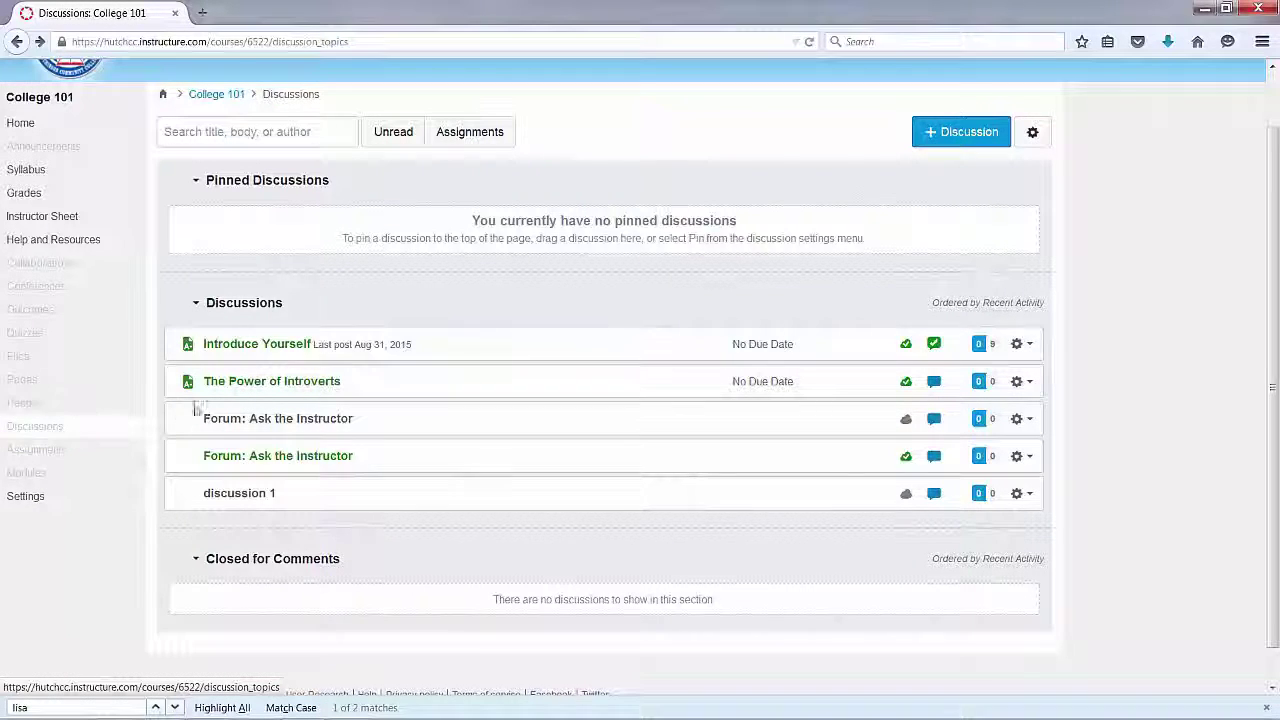
click(235, 586)
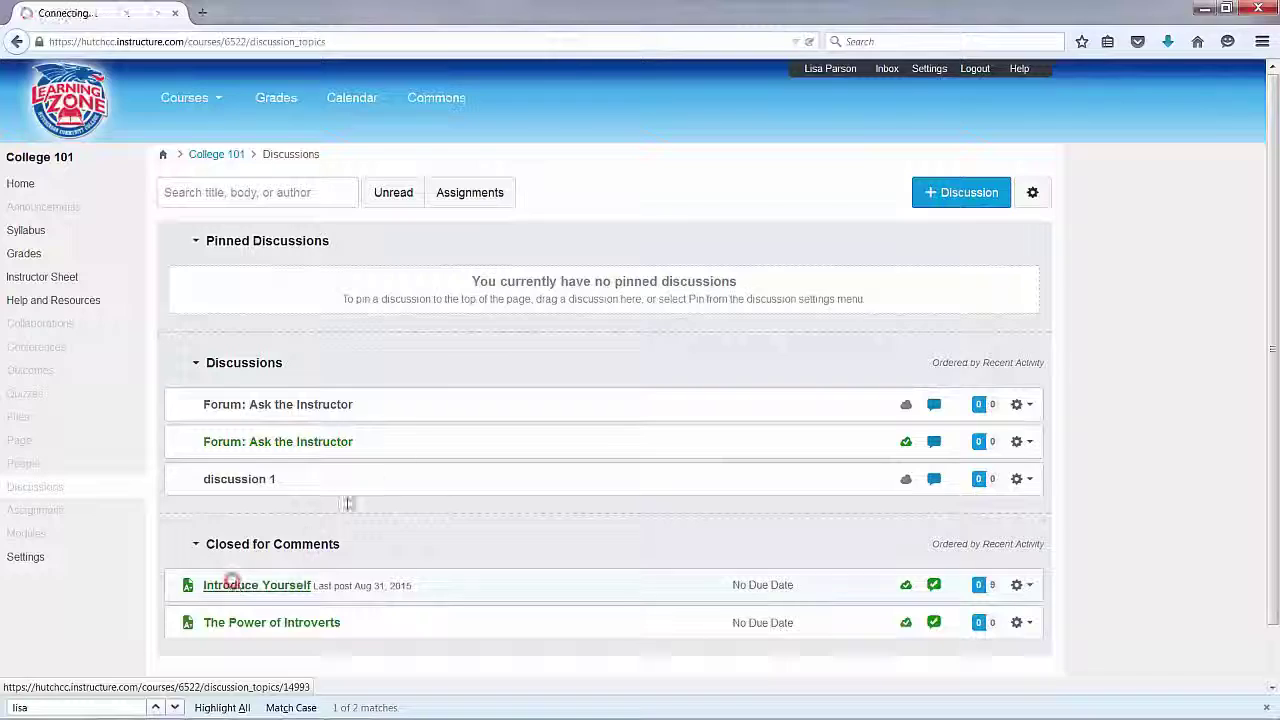